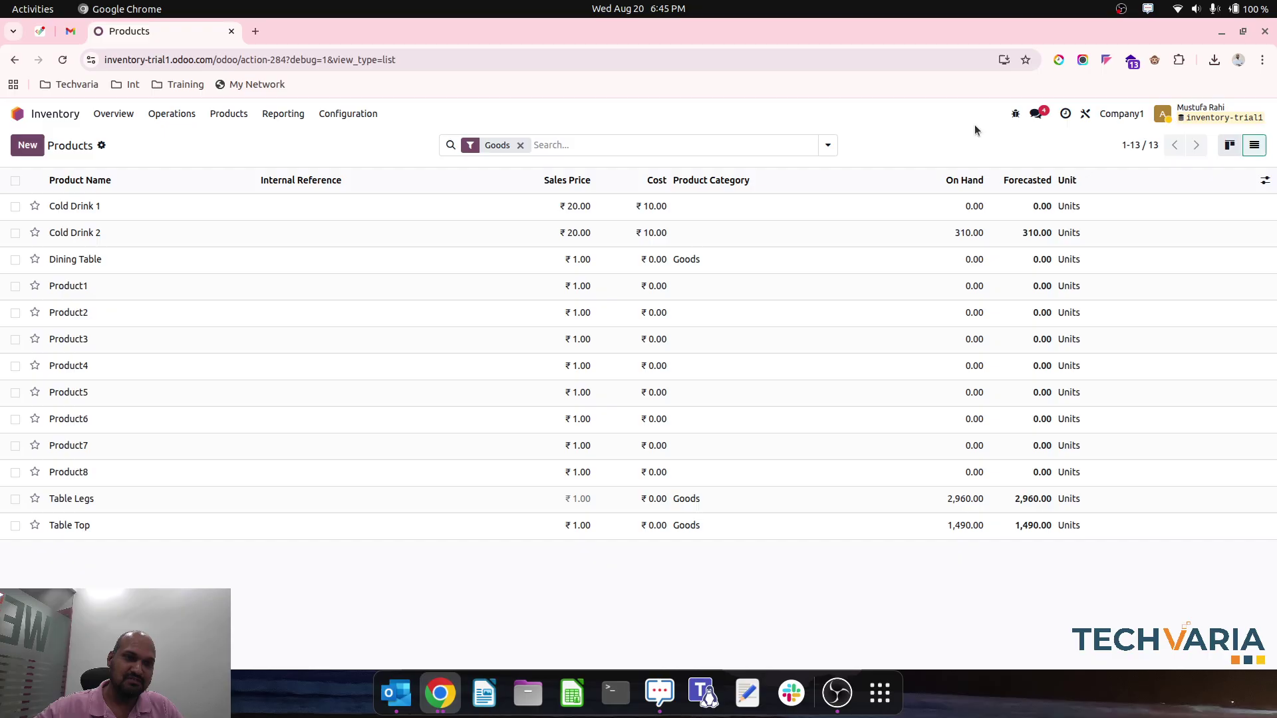
Inspect the Dining Table and Cold Drink 1 products, discarding a trial Resupply Subcontractor route change.
left_click(267, 259)
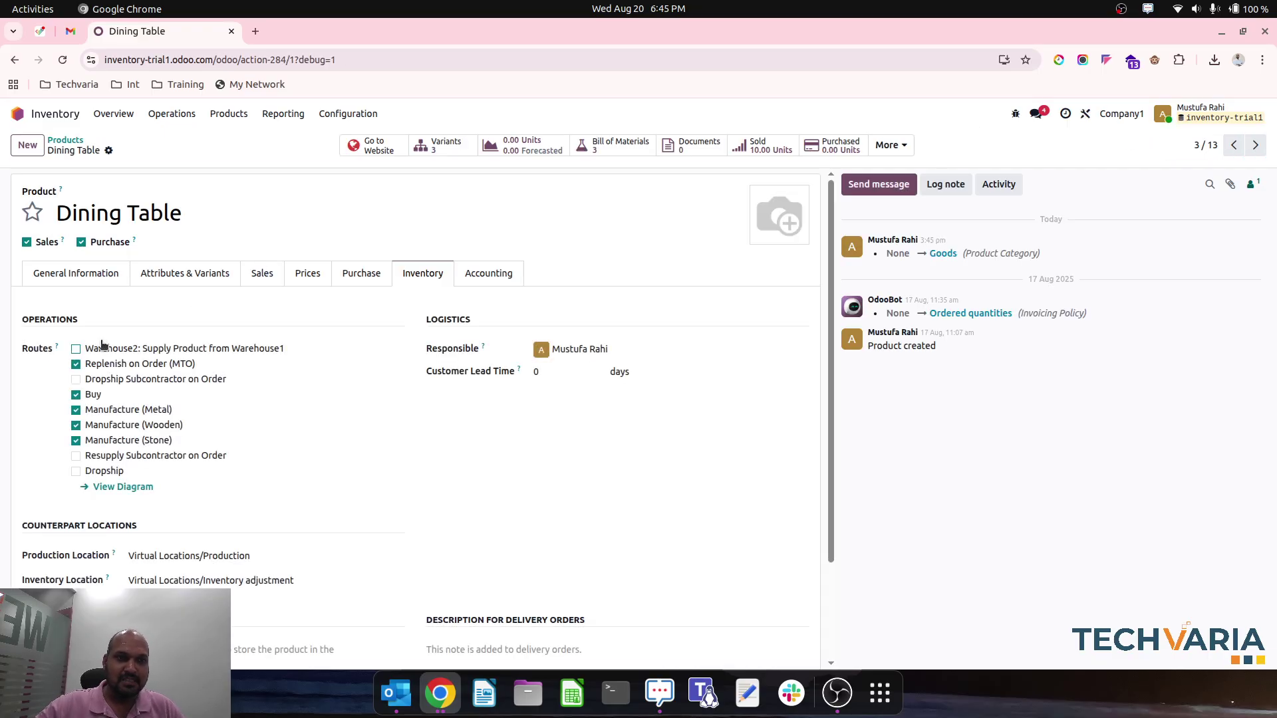
left_click(188, 455)
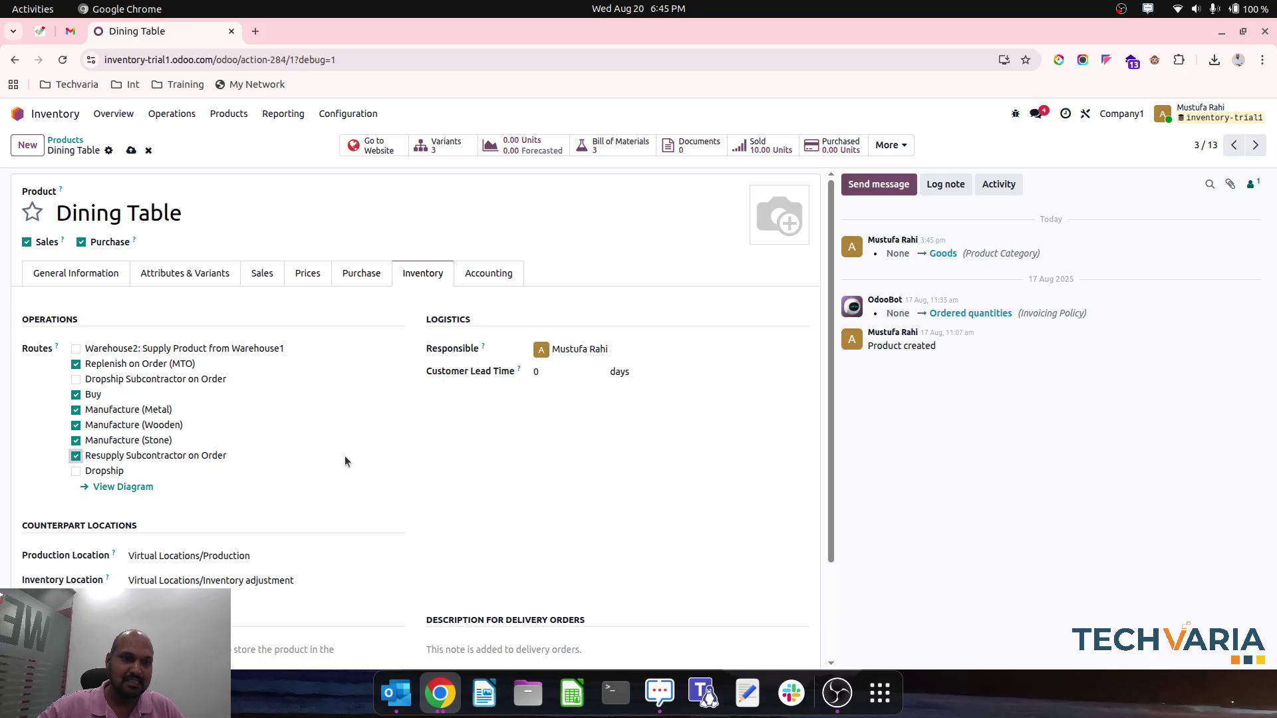
left_click(149, 150)
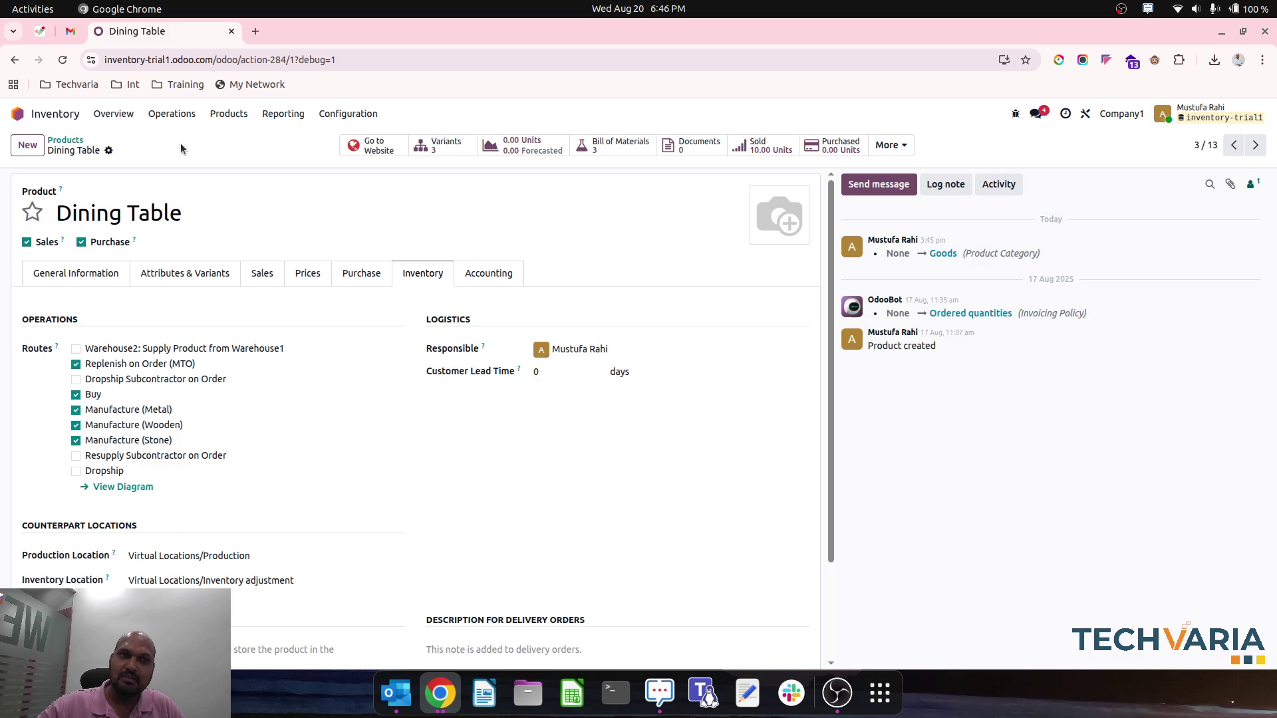
left_click(67, 140)
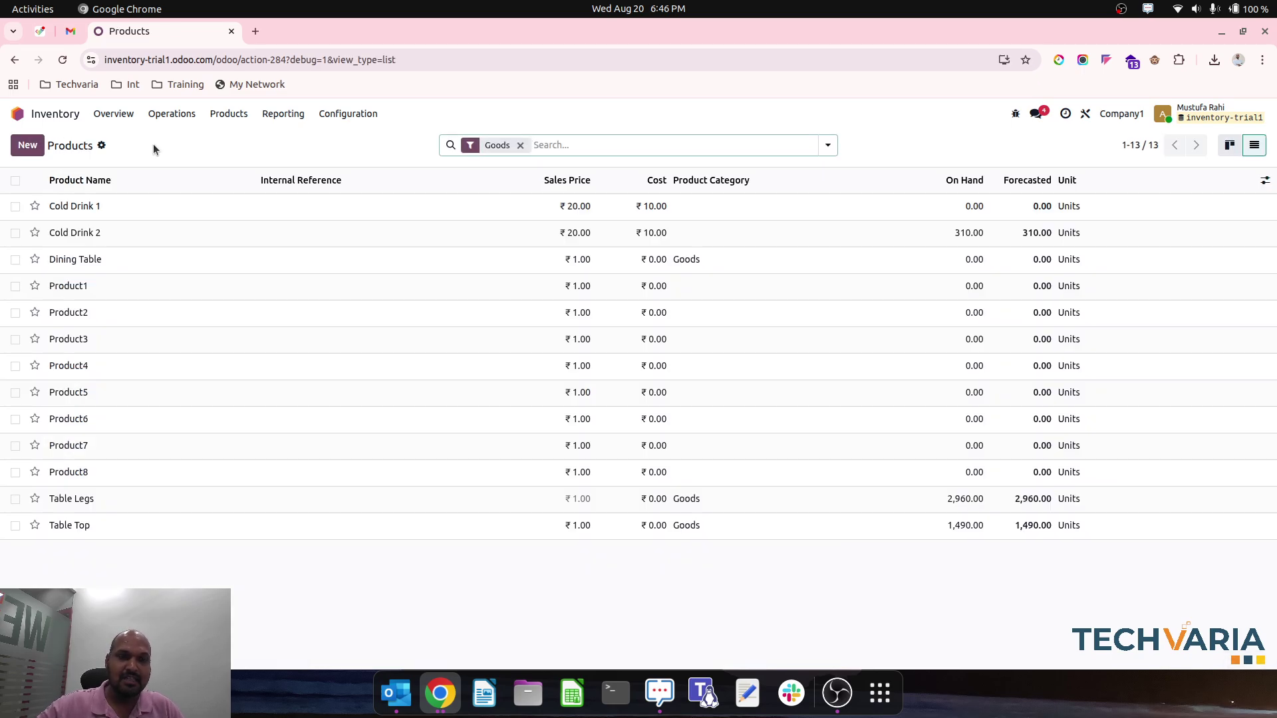
left_click(162, 207)
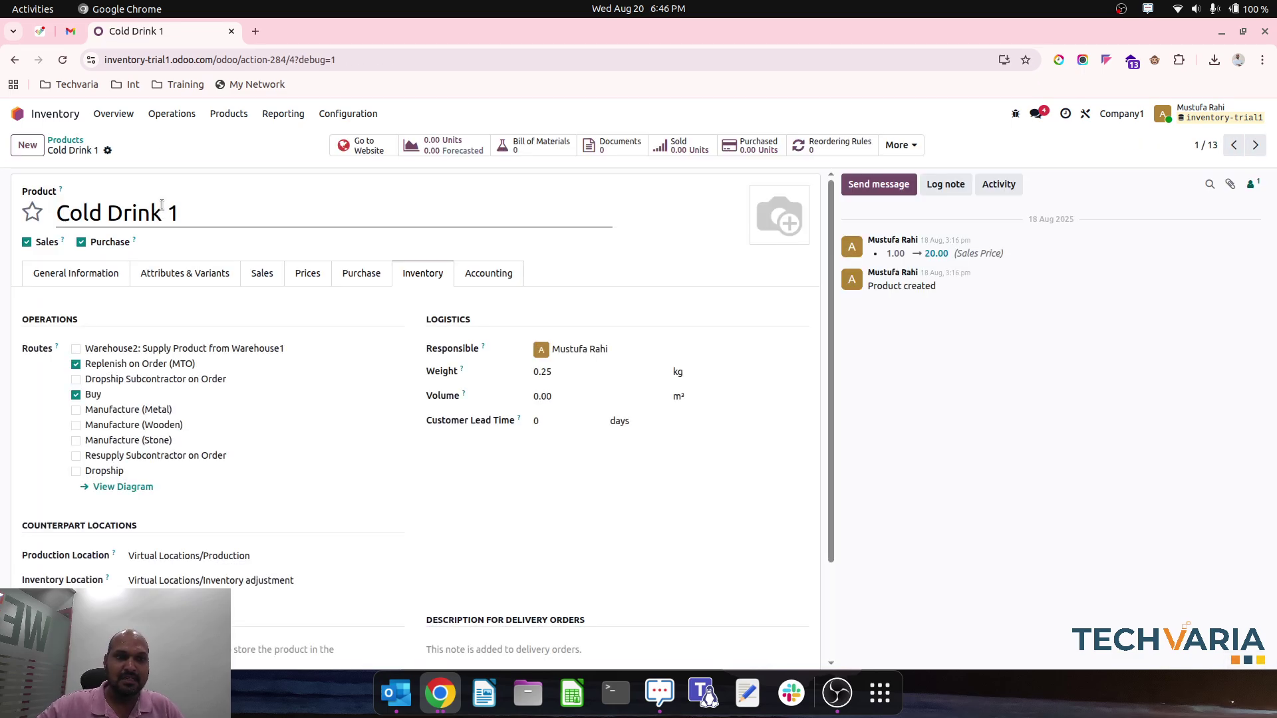
left_click(75, 141)
Create and save a new product named Sample.
left_click(27, 145)
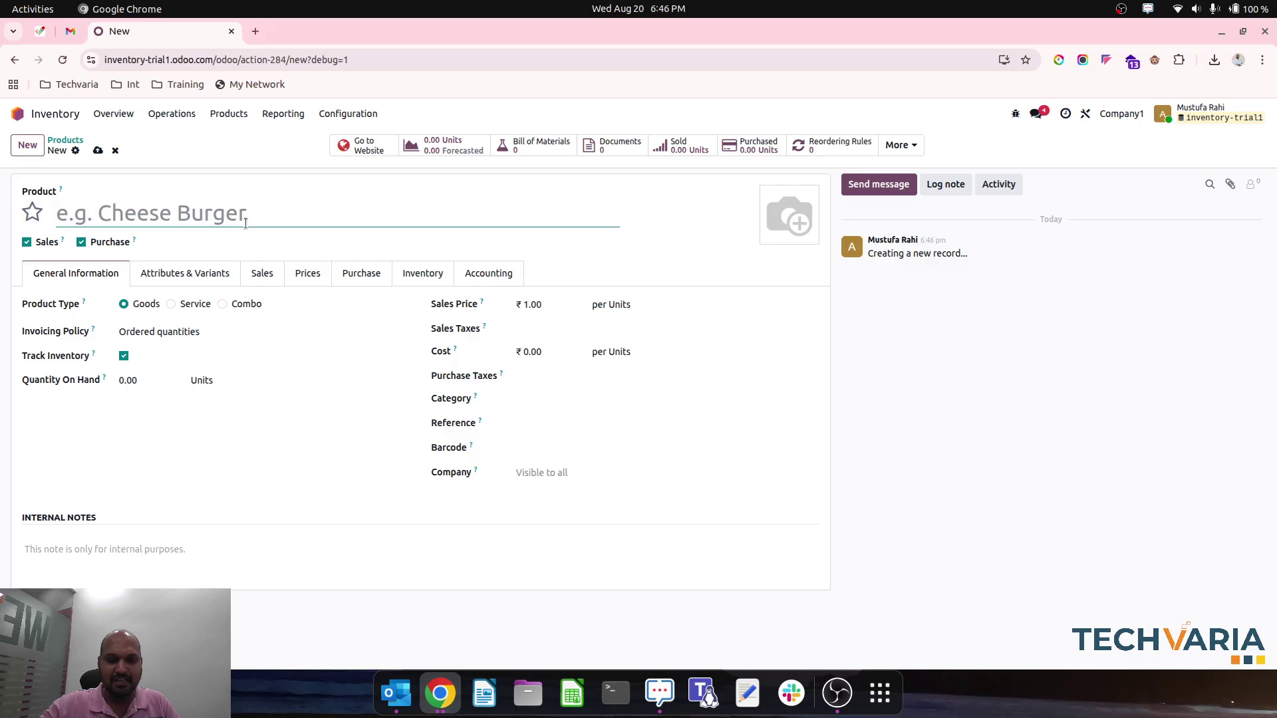
type("Sample")
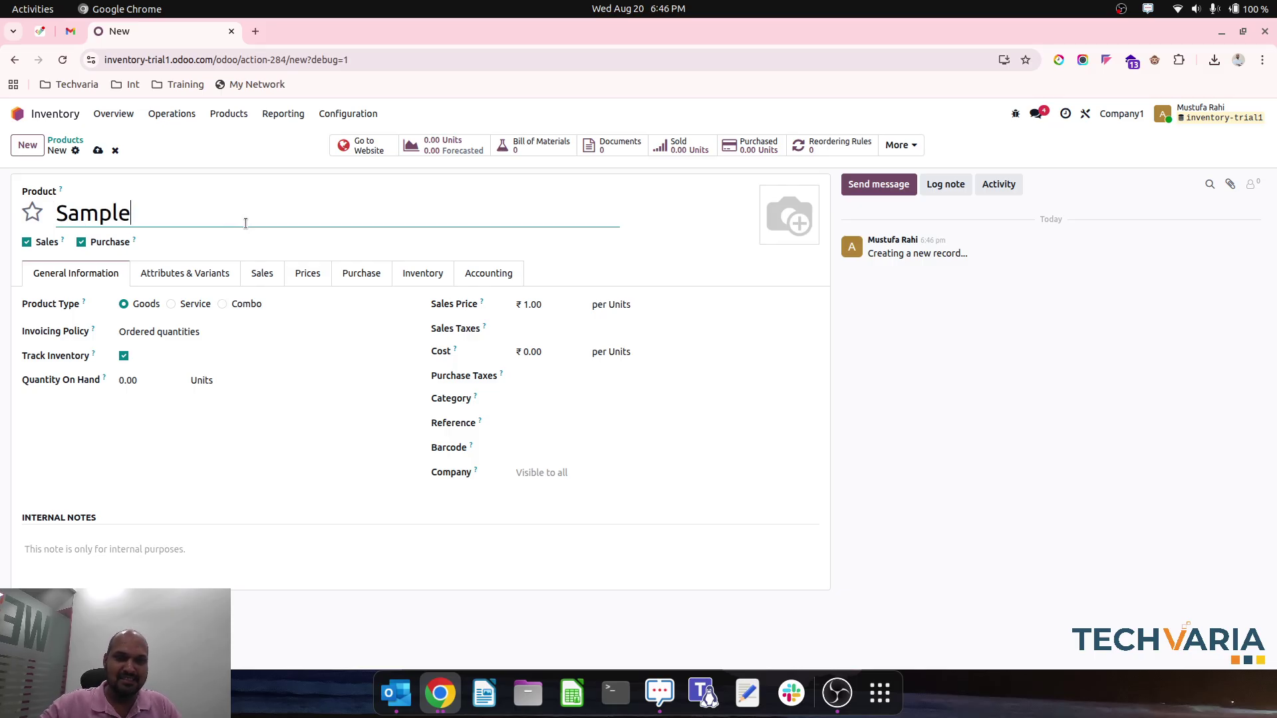
left_click(98, 150)
Enable every route on Sample, including Warehouse2 supply, MTO, Manufacture and Dropship, and save.
left_click(423, 272)
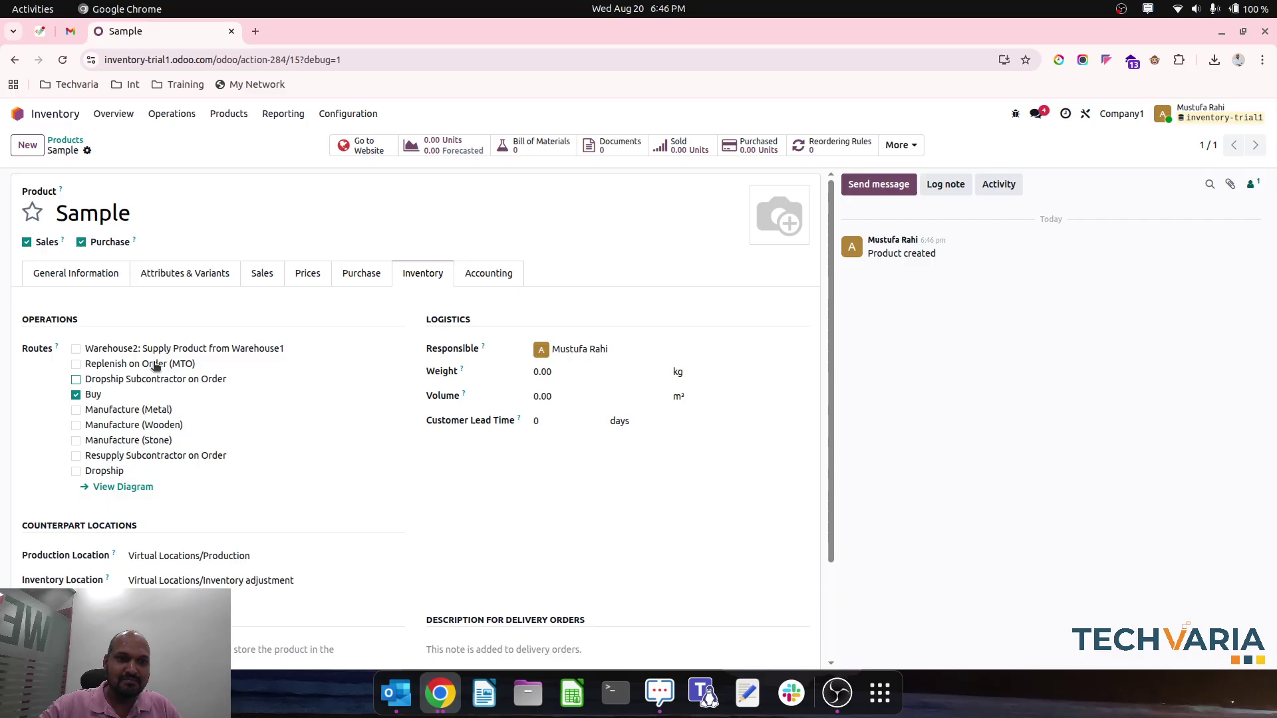
left_click(75, 348)
left_click(76, 364)
left_click(75, 379)
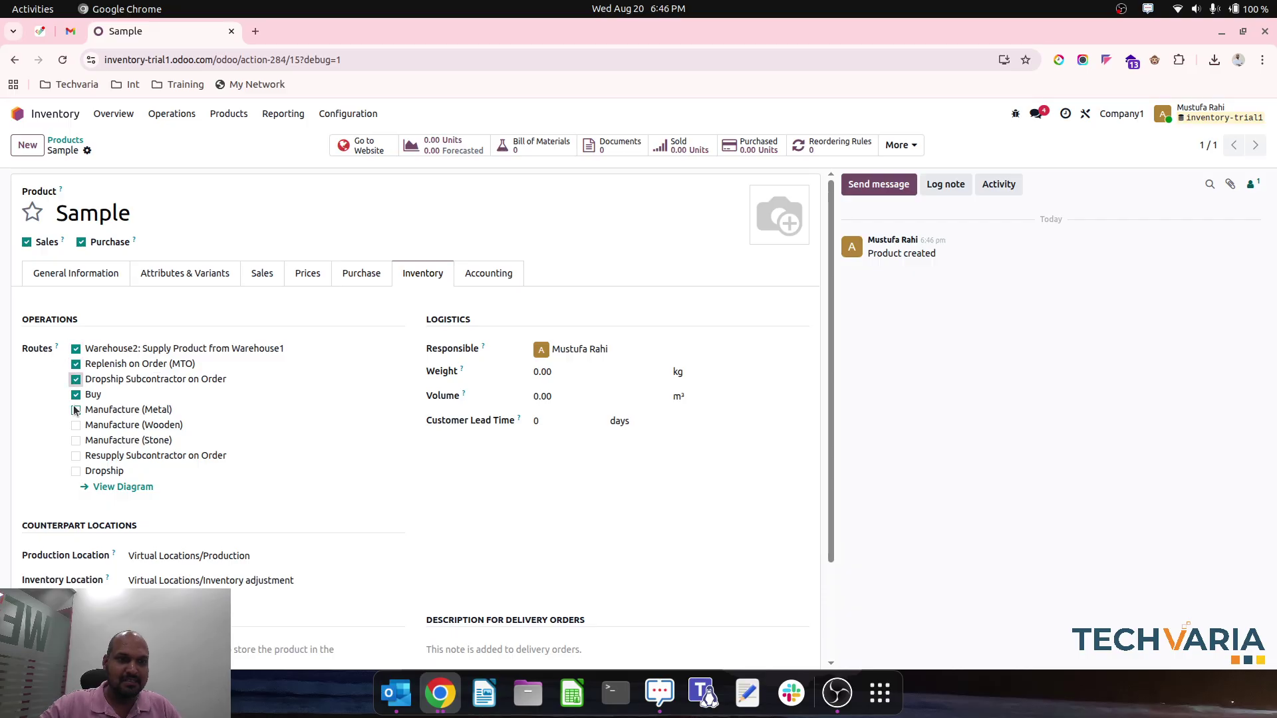
left_click(76, 410)
left_click(76, 425)
left_click(76, 440)
left_click(76, 455)
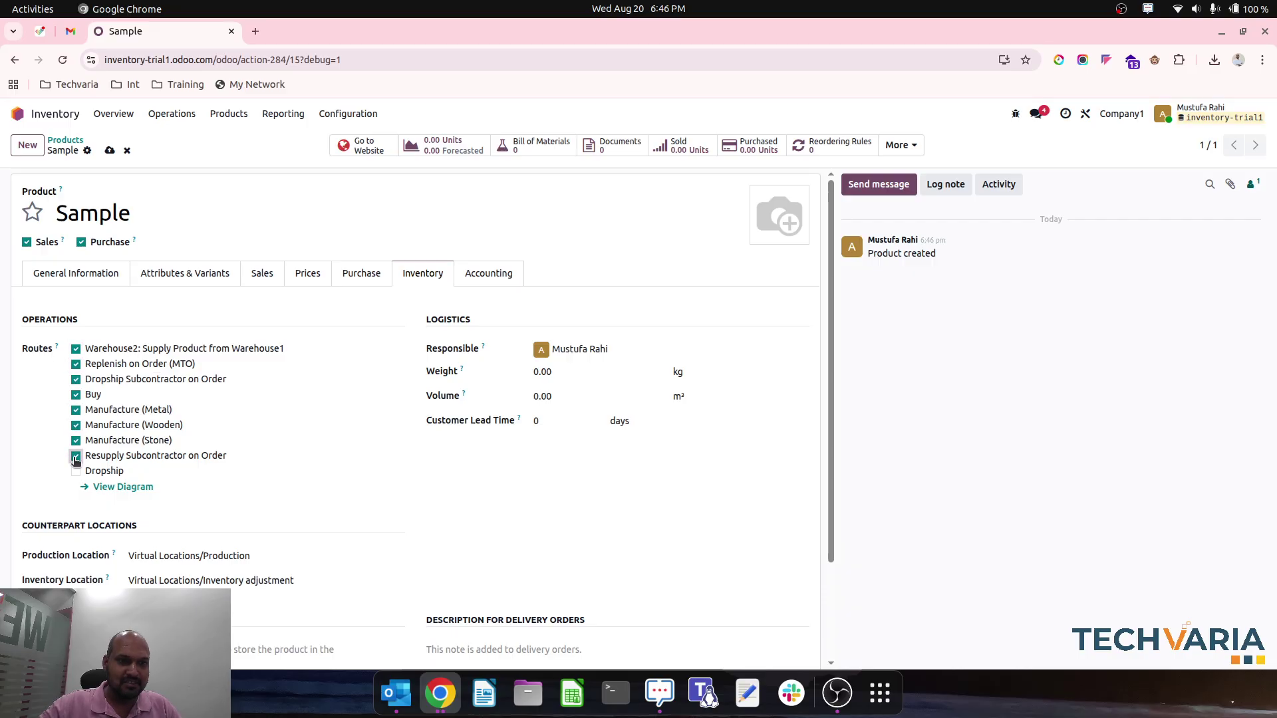
left_click(76, 470)
left_click(110, 150)
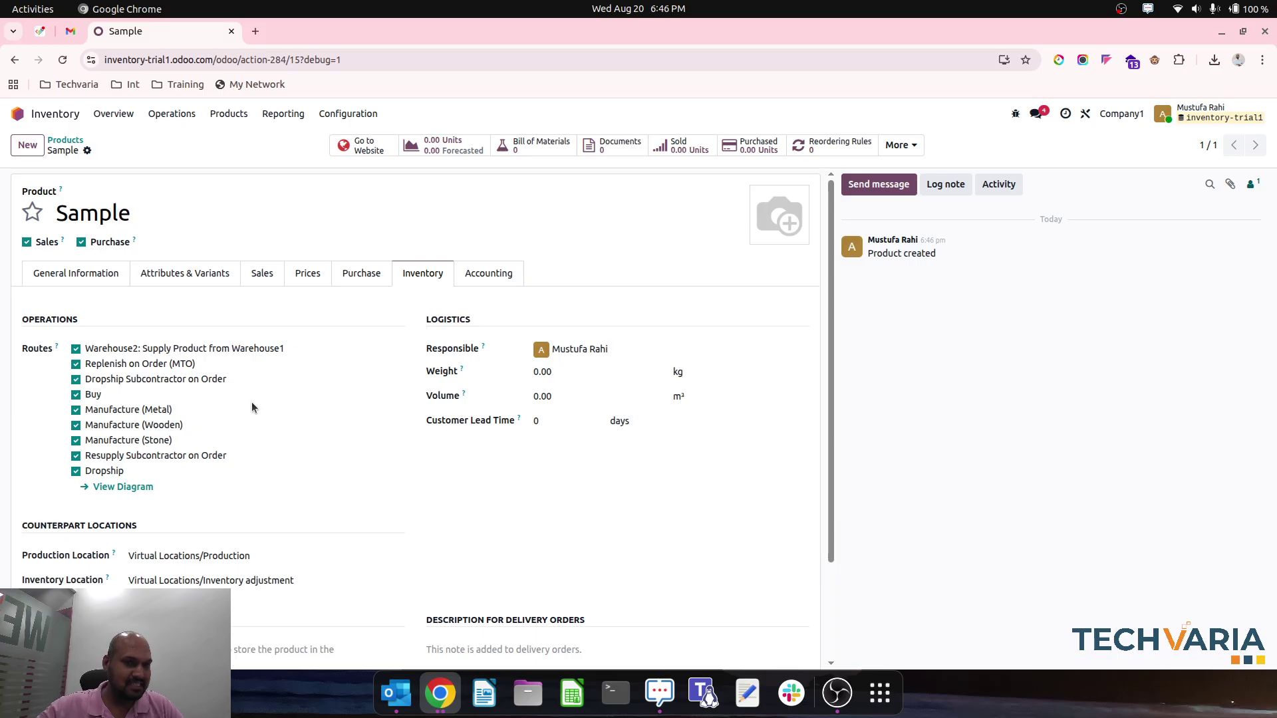
left_click(67, 141)
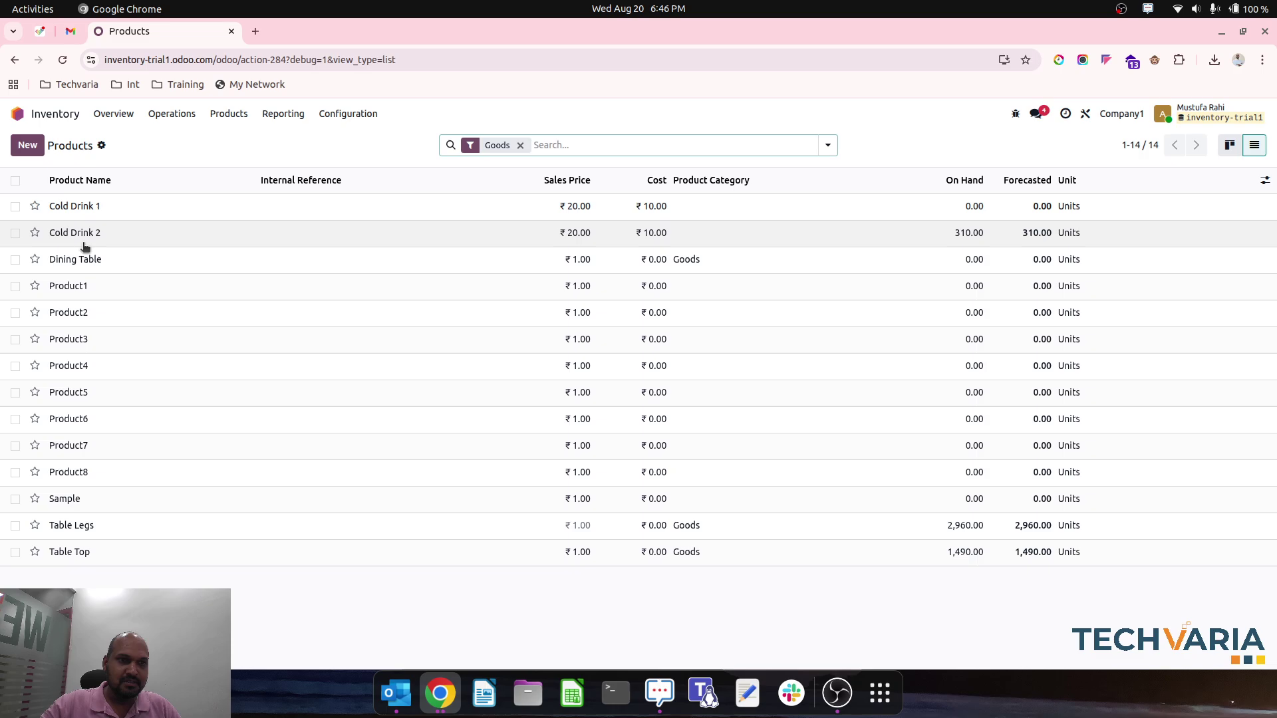
Select all 14 products and open Export with 'I want to update data (import-compatible export)' ticked.
left_click(15, 181)
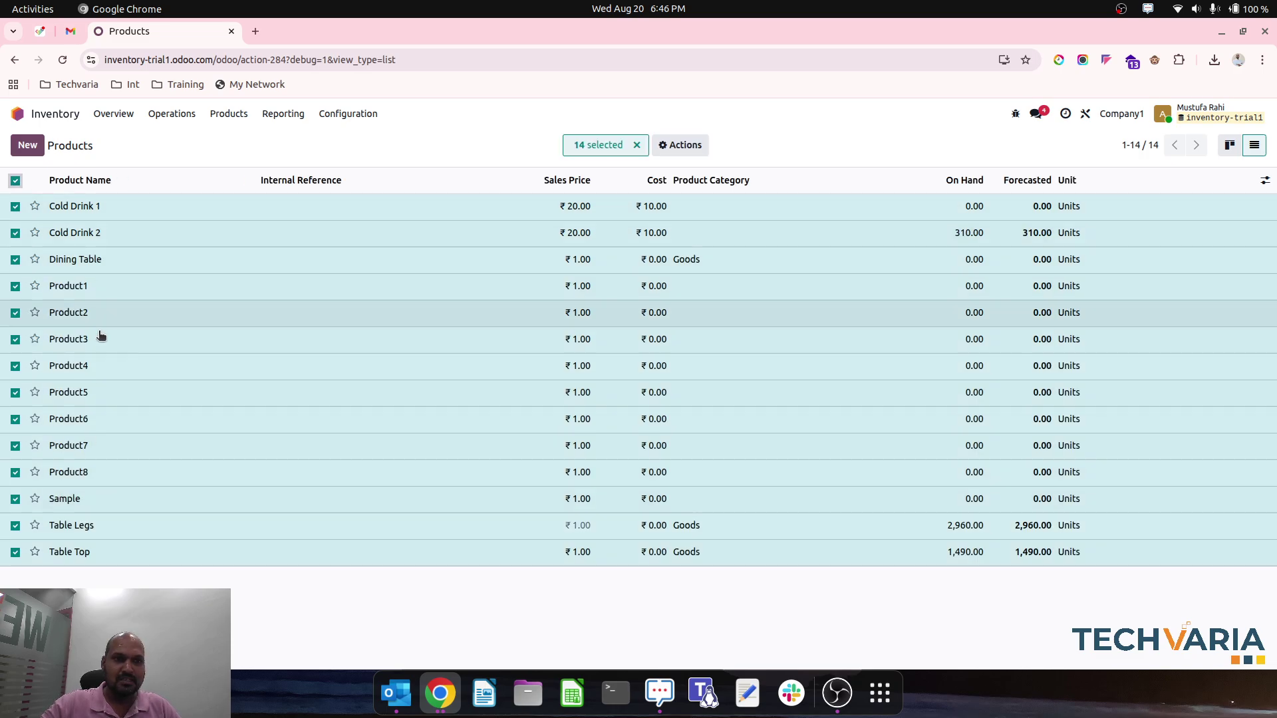
left_click(692, 139)
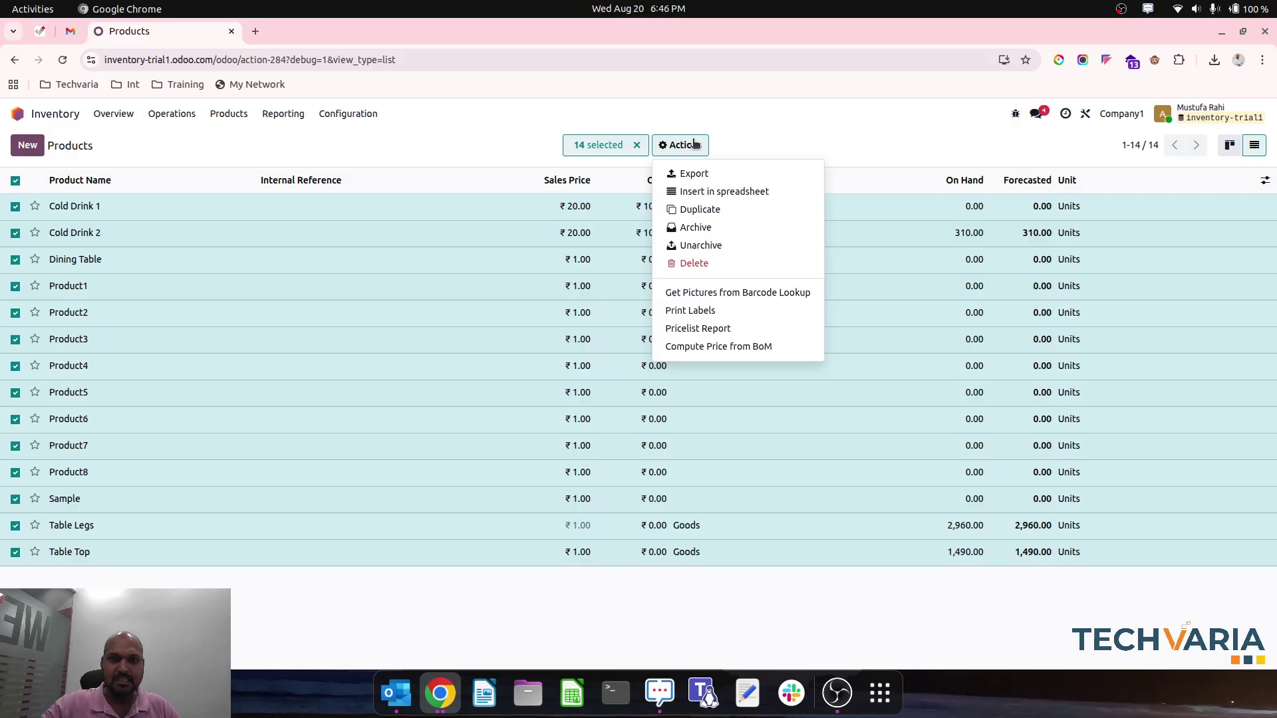
left_click(689, 170)
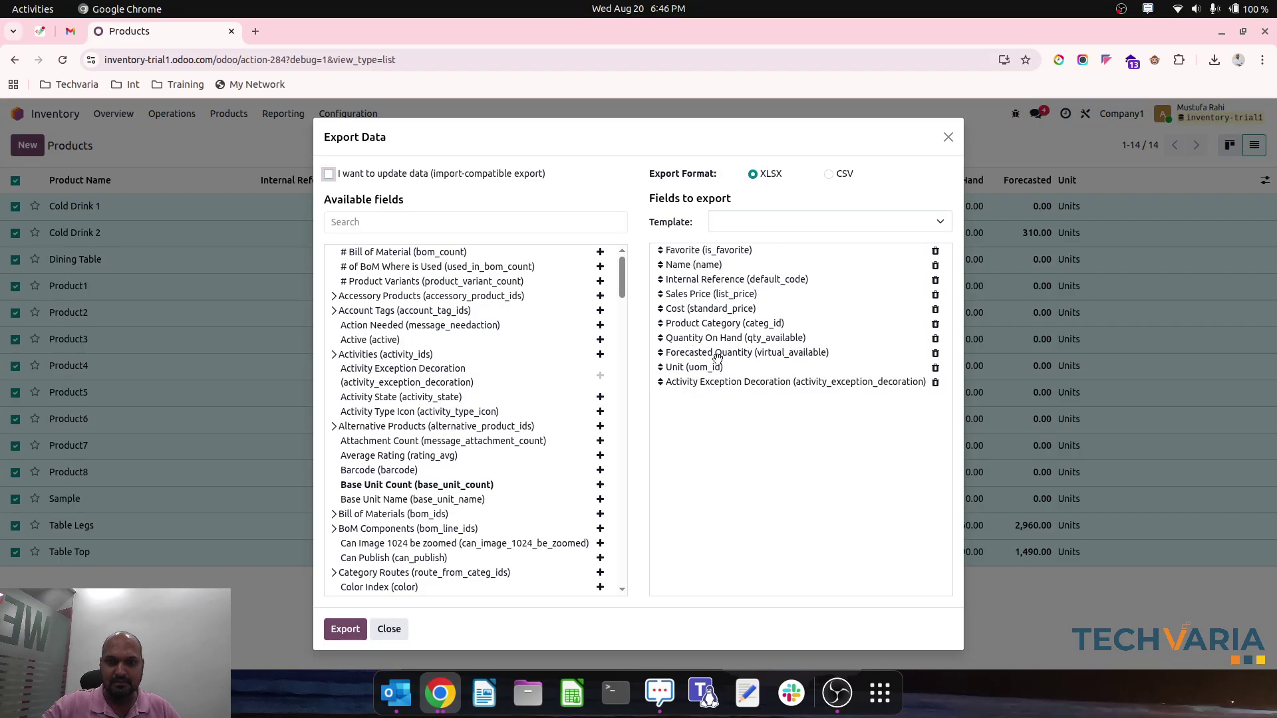
left_click(441, 174)
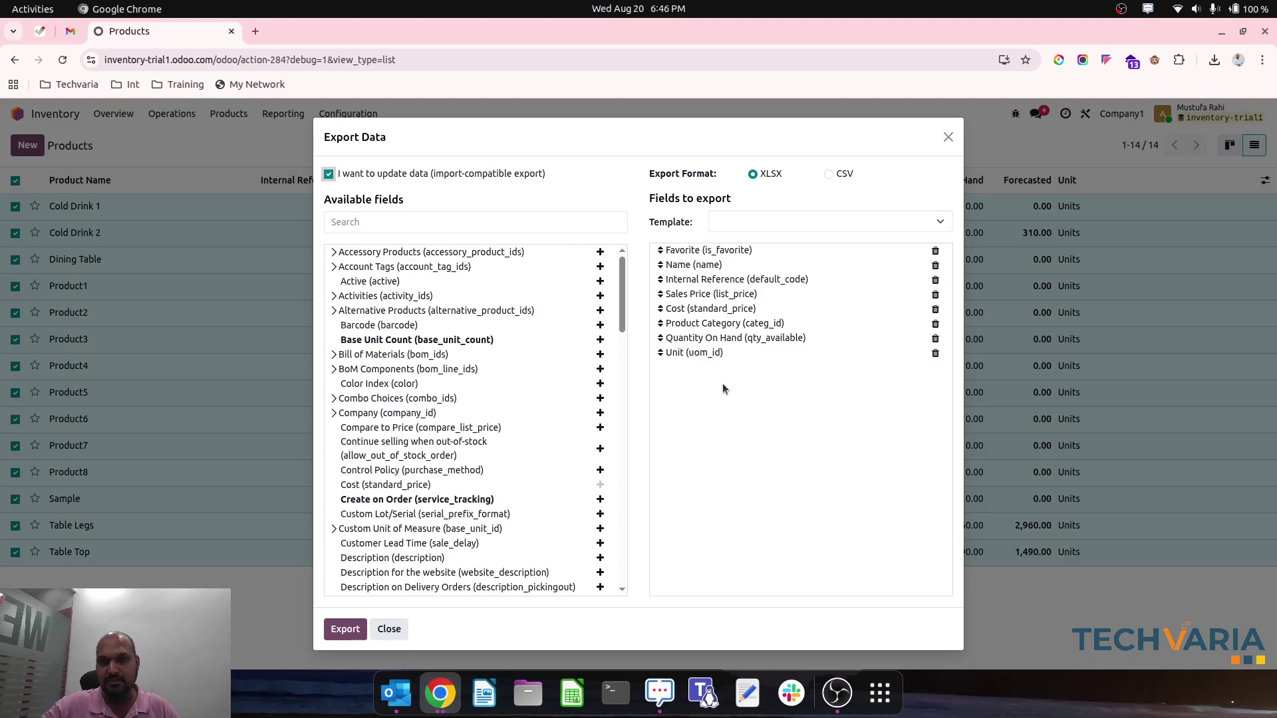
Close the export settings and add the Routes column to the products list.
left_click(949, 136)
left_click(1265, 180)
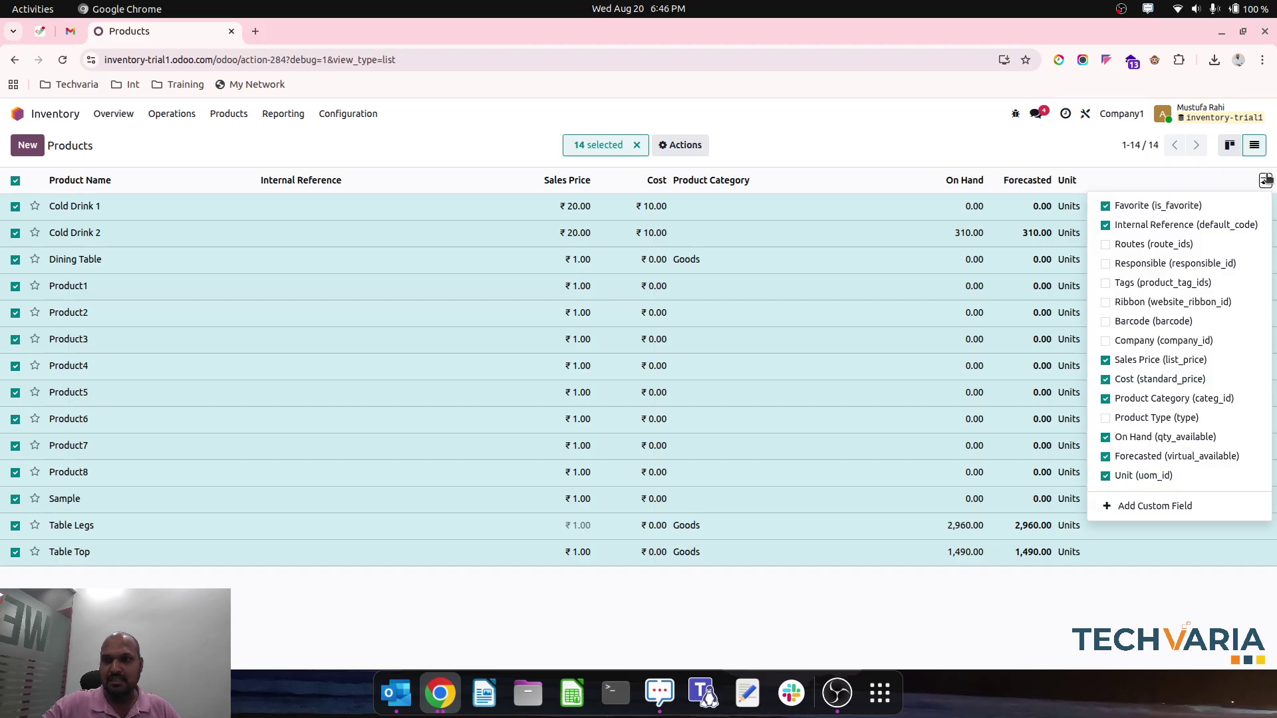
left_click(1150, 248)
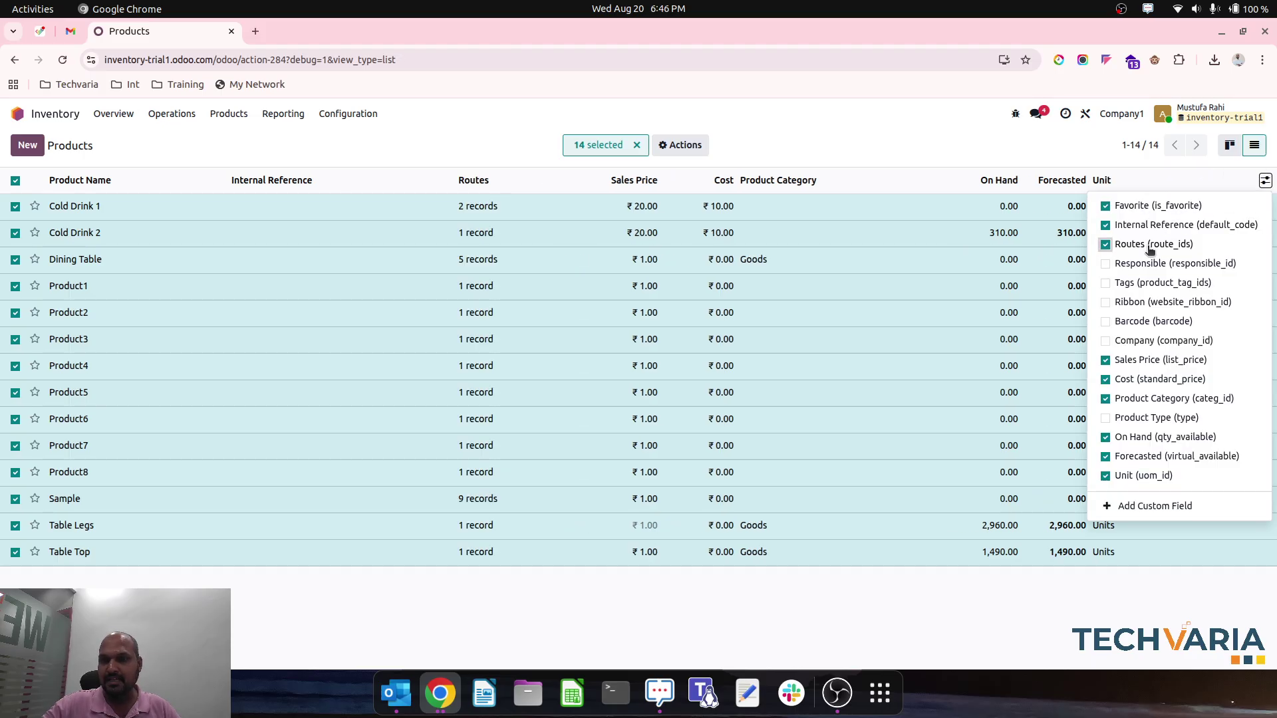
left_click(979, 148)
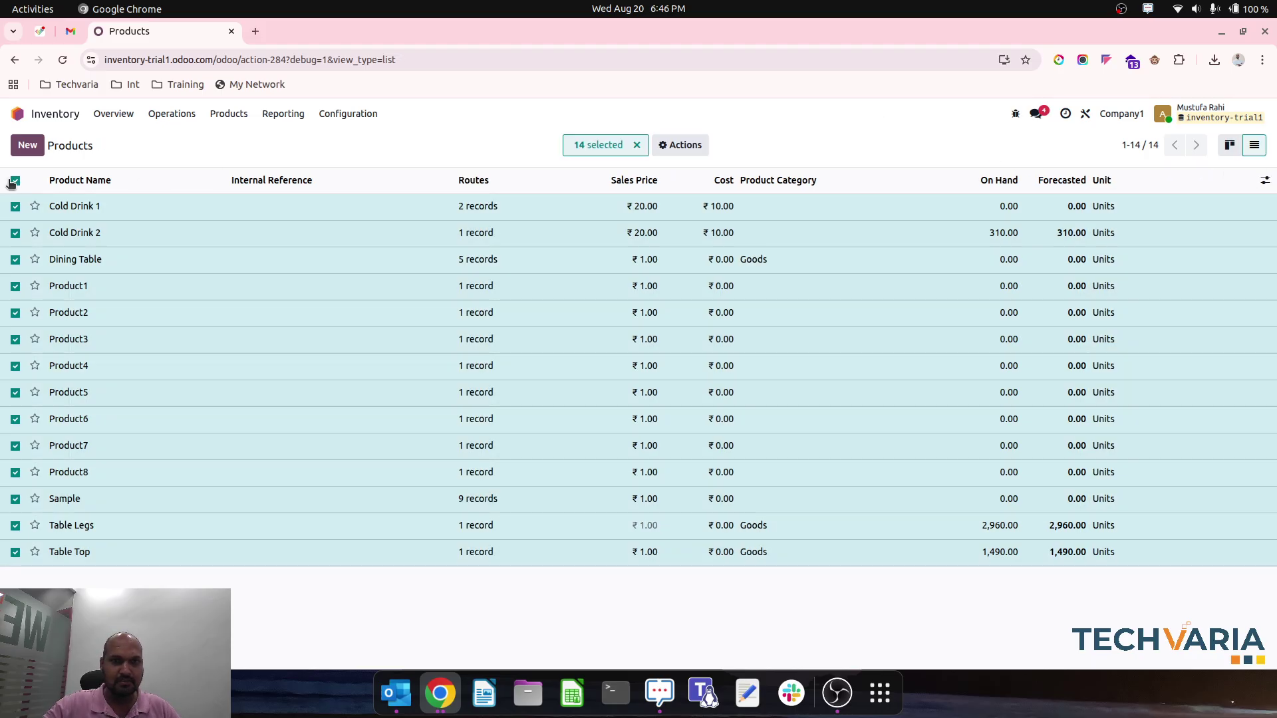
left_click(564, 203)
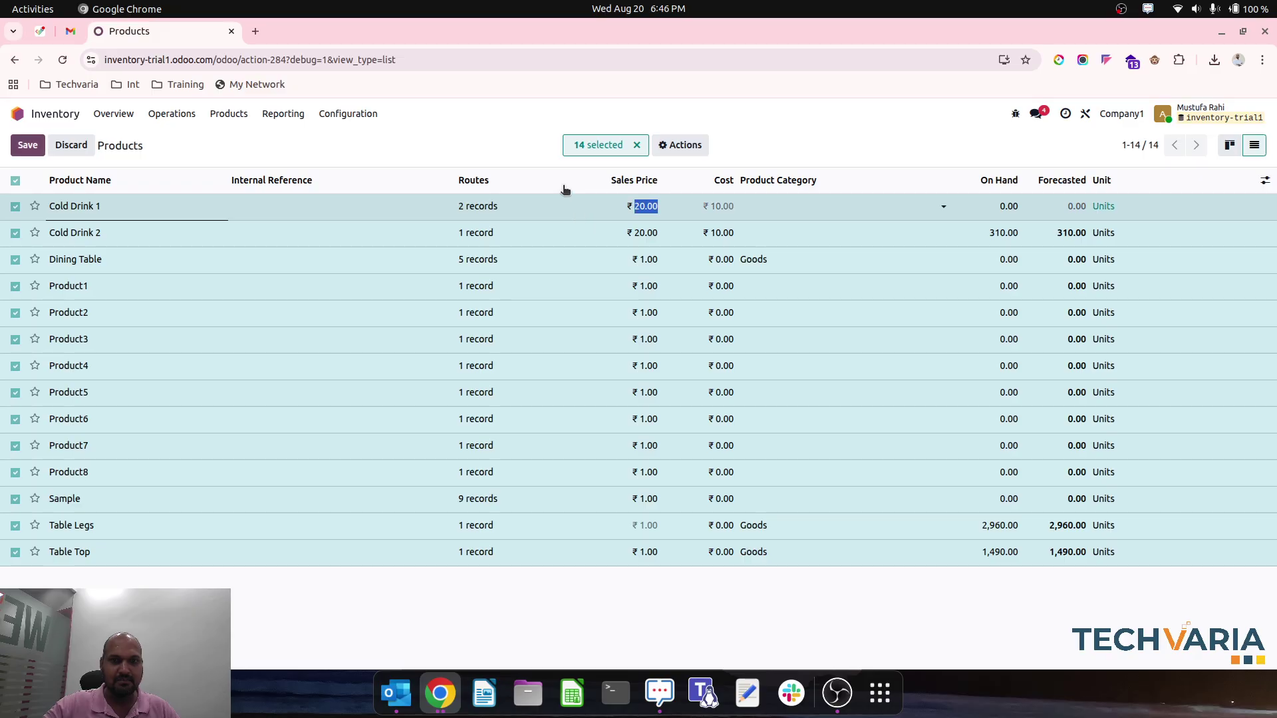
Reopen the export settings for the selected products with import-compatible export enabled.
left_click(688, 144)
left_click(692, 171)
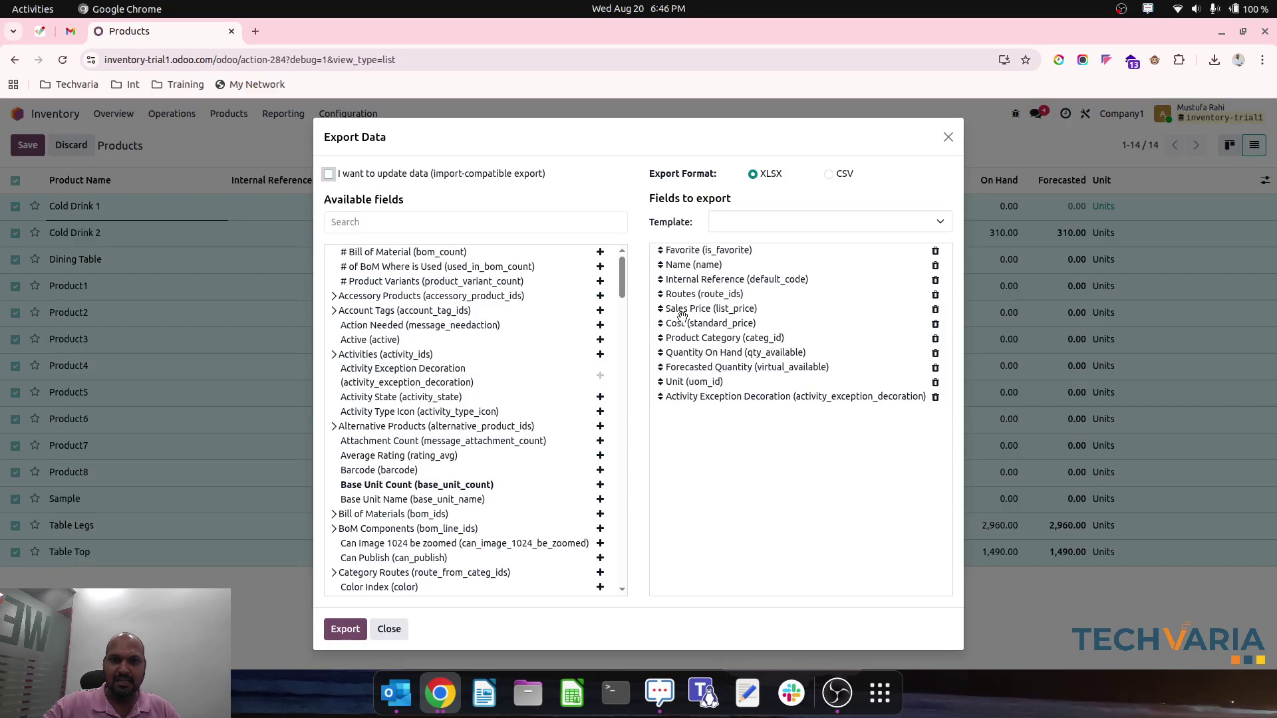
left_click(451, 175)
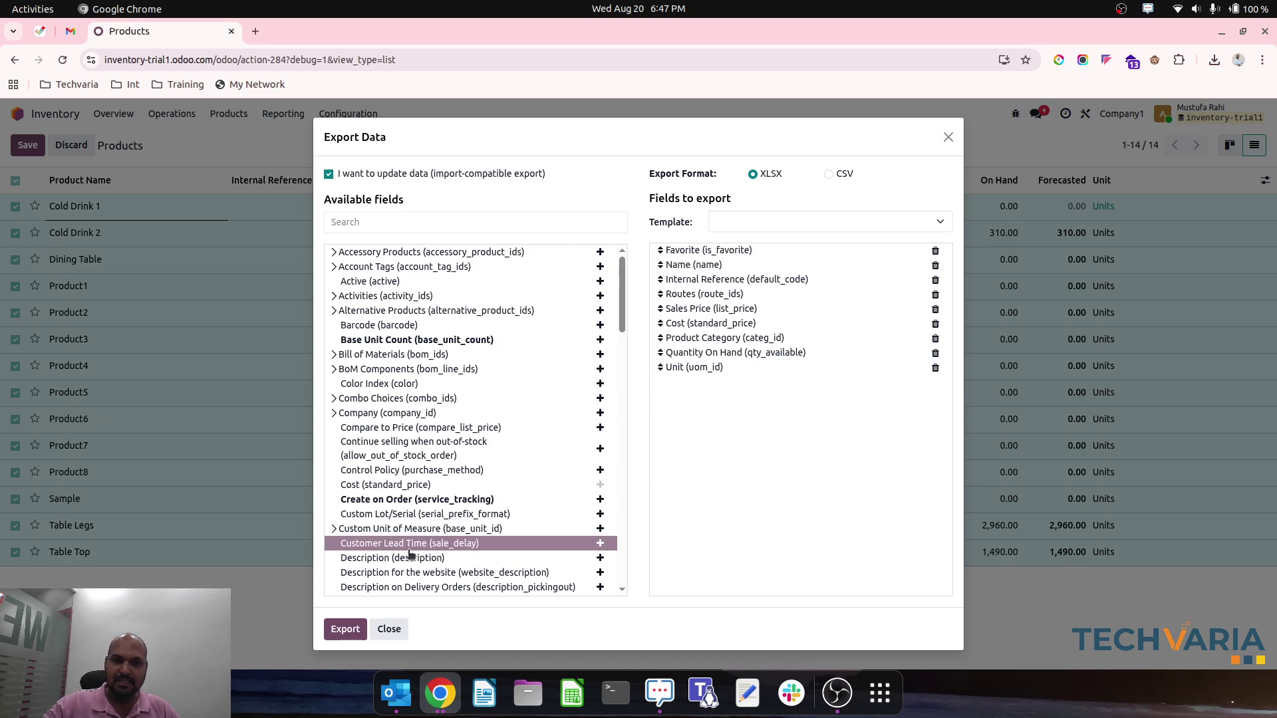
Export to XLSX, replacing the existing Product (product.template).xlsx in Downloads.
left_click(345, 629)
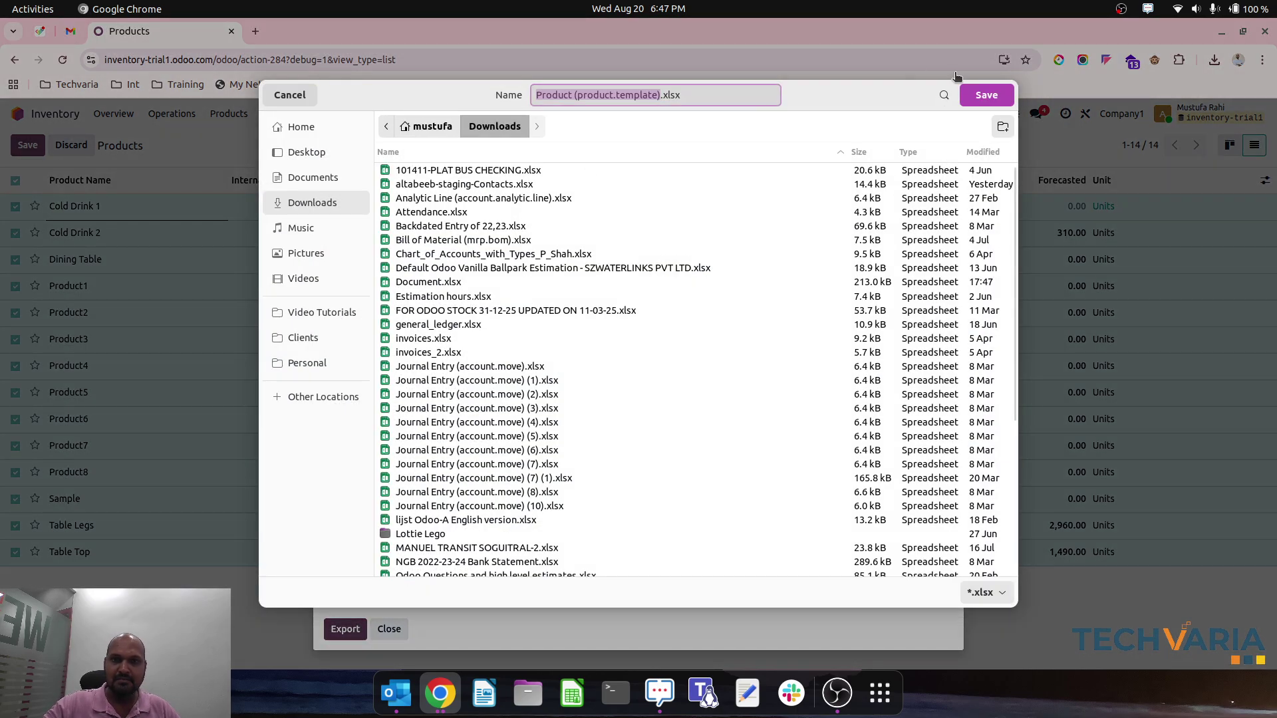
left_click(986, 95)
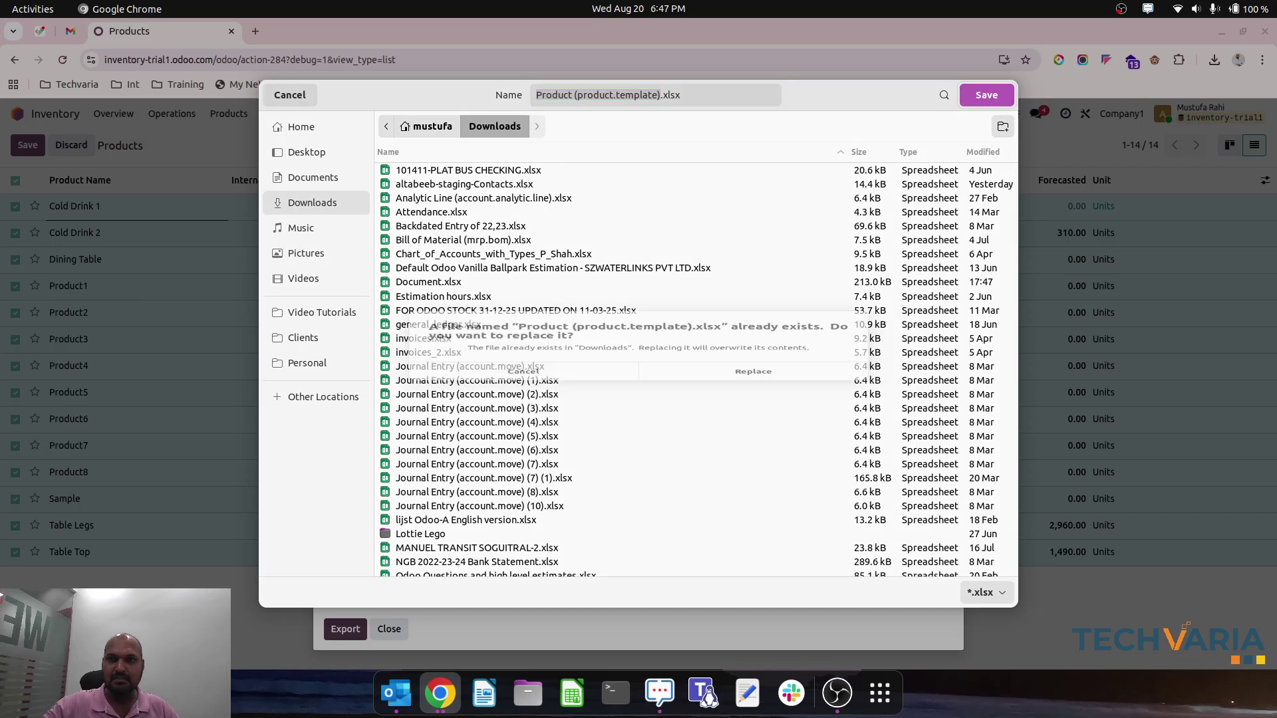
left_click(768, 386)
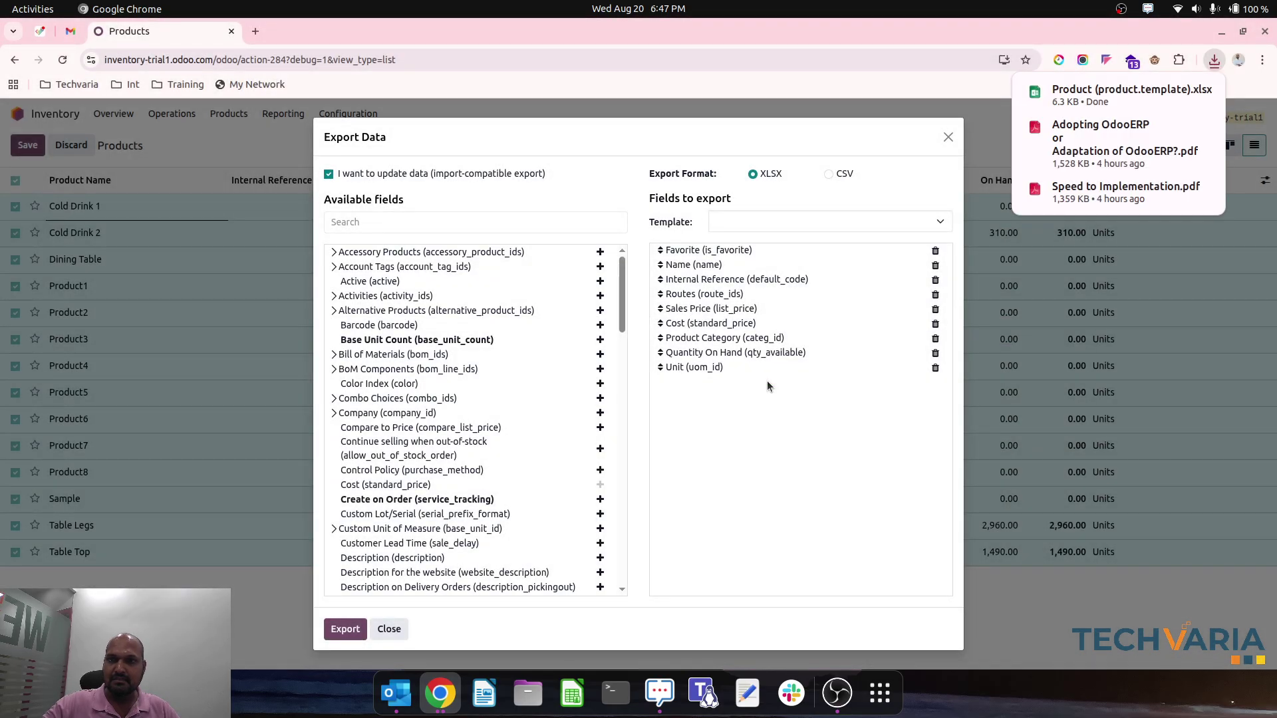
Open Product (product.template).xlsx in Calc, auto-fit all row heights, then select cells A13 and C13.
left_click(1117, 91)
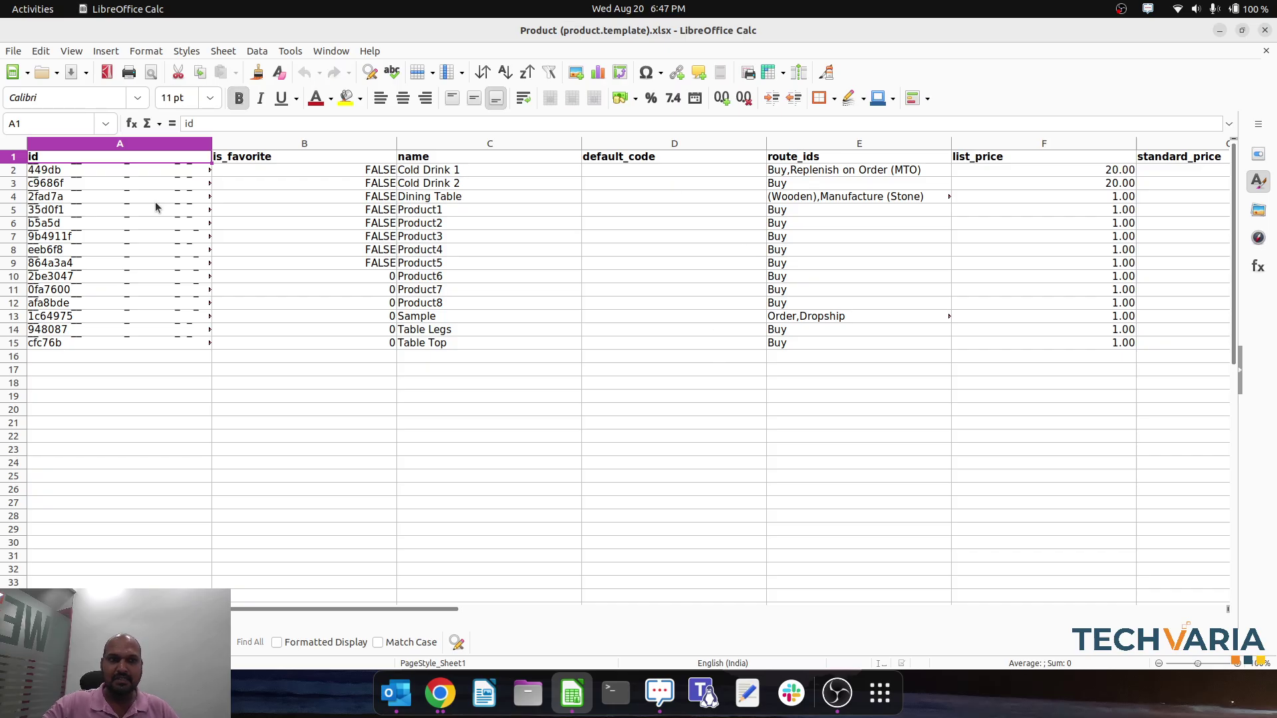
left_click(13, 145)
left_click(14, 157)
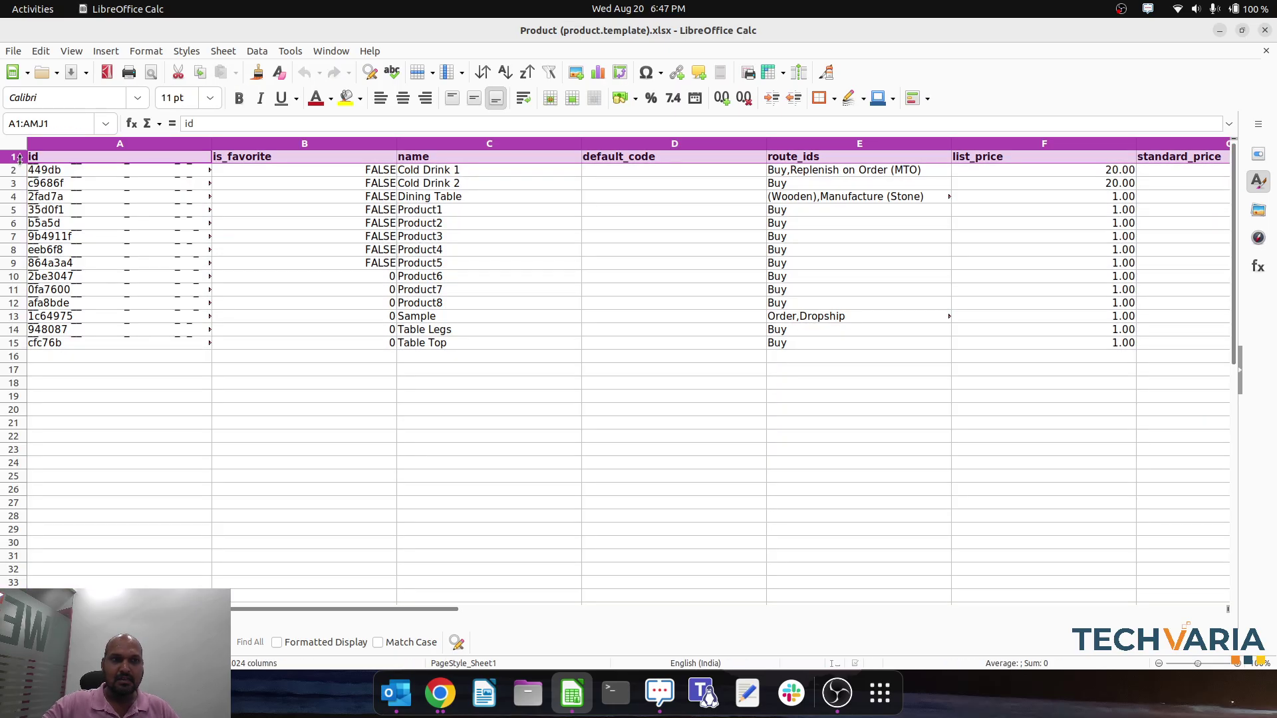
left_click(13, 145)
left_click_drag(14, 163, 14, 162)
double_click(14, 163)
left_click(122, 182)
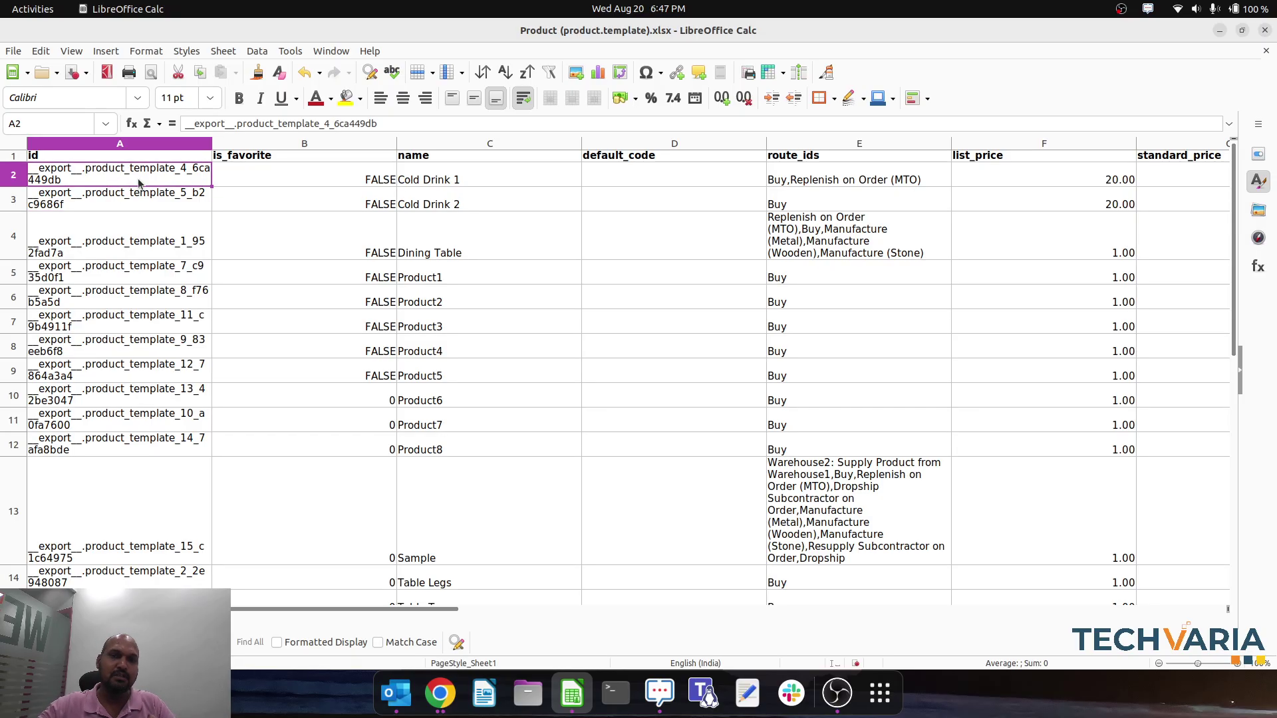
left_click(169, 527)
left_click(462, 539)
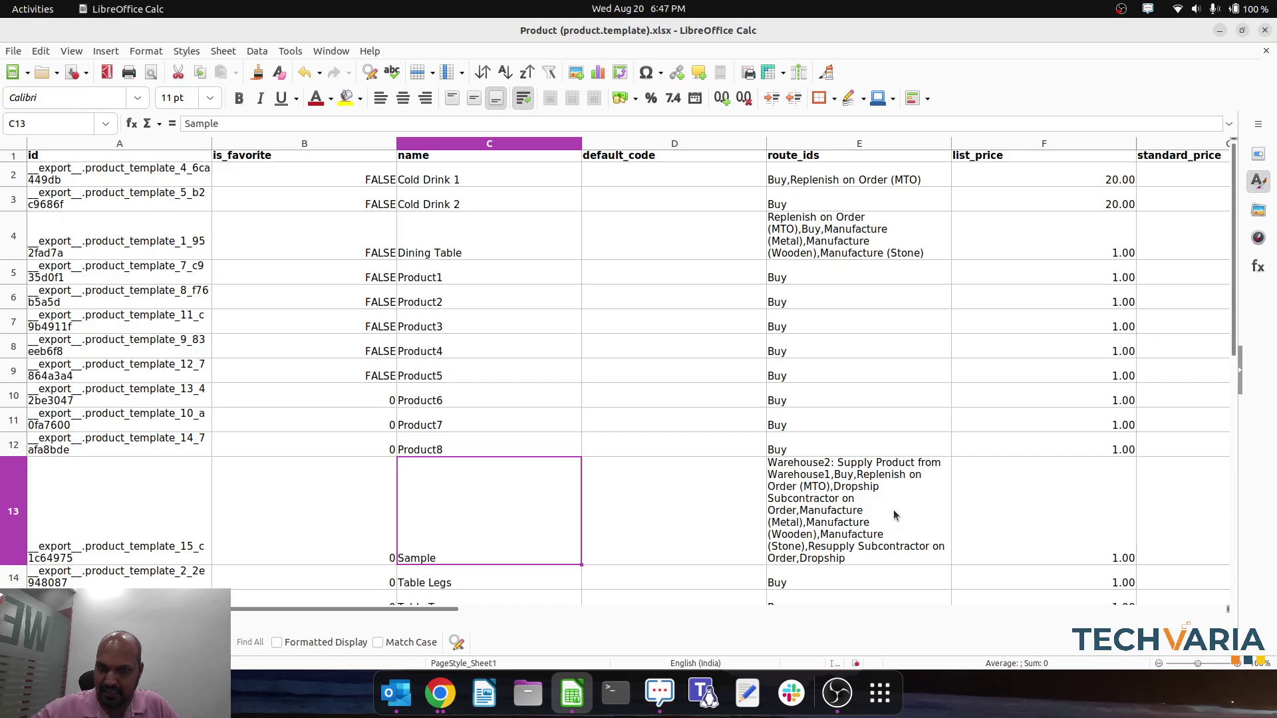
Copy the 'Replenish on Order (MTO)' route name from Cold Drink 1's routes in E2.
double_click(851, 476)
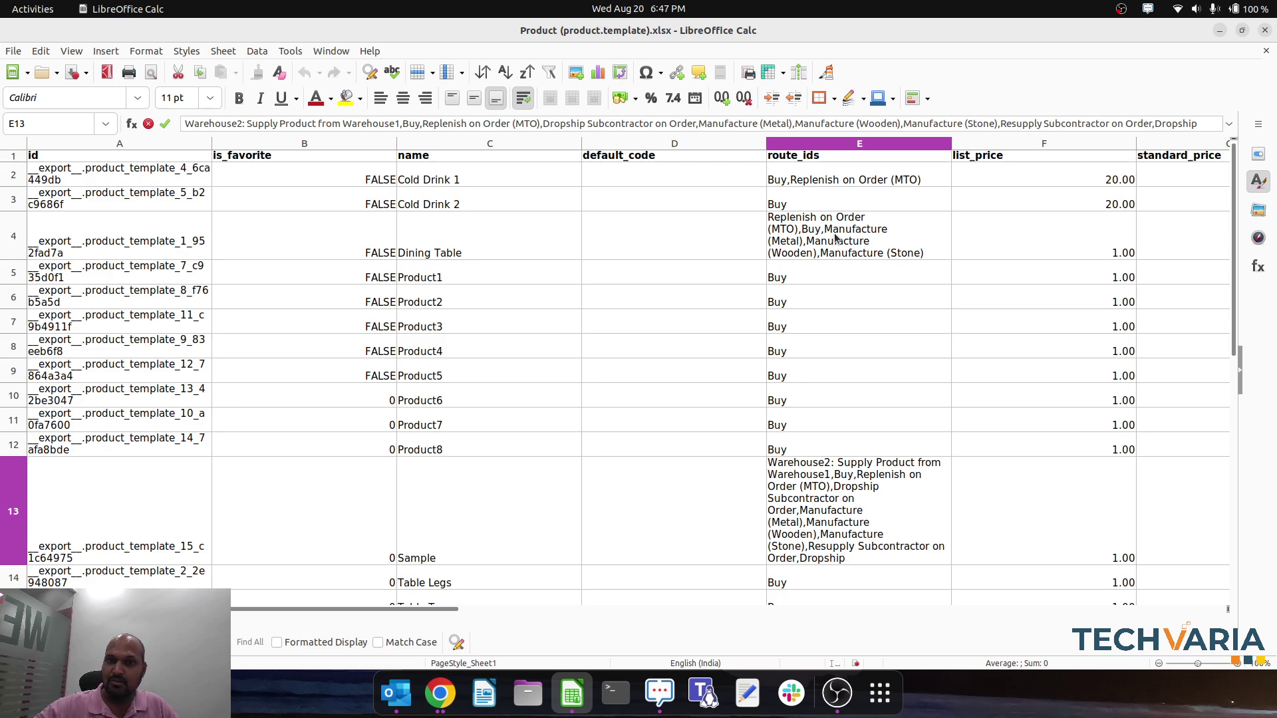
scroll(826, 301, "down", 4)
scroll(827, 302, "up", 4)
double_click(793, 176)
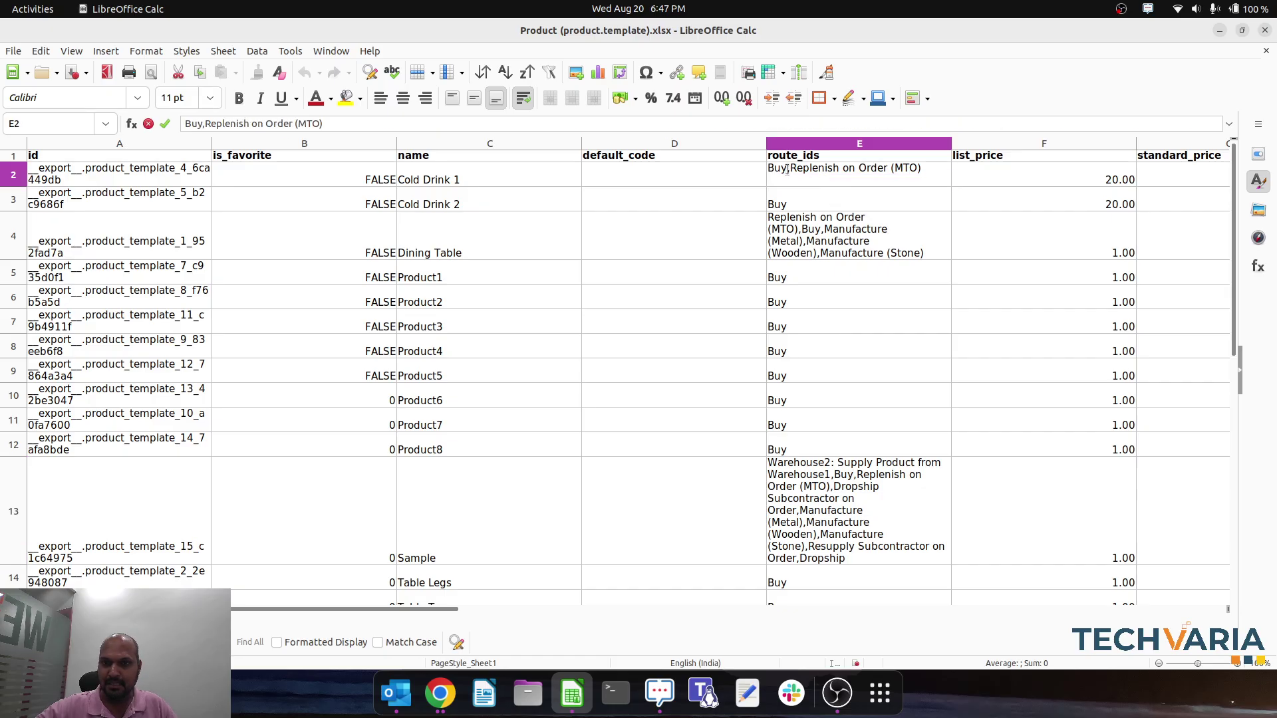
left_click_drag(787, 170, 929, 174)
key("ctrl+c")
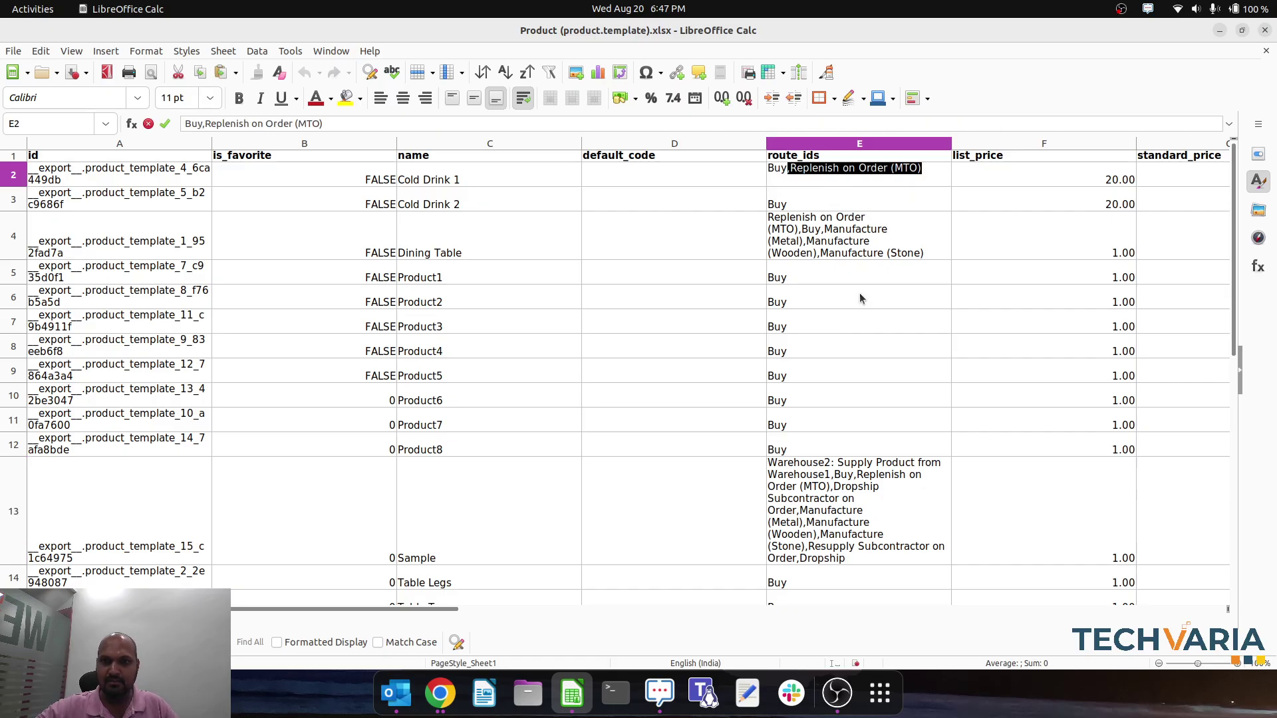
Append Replenish on Order (MTO) after Buy for Product3 (E7) and Product6 (E10).
double_click(850, 325)
type(",")
key("ctrl+v")
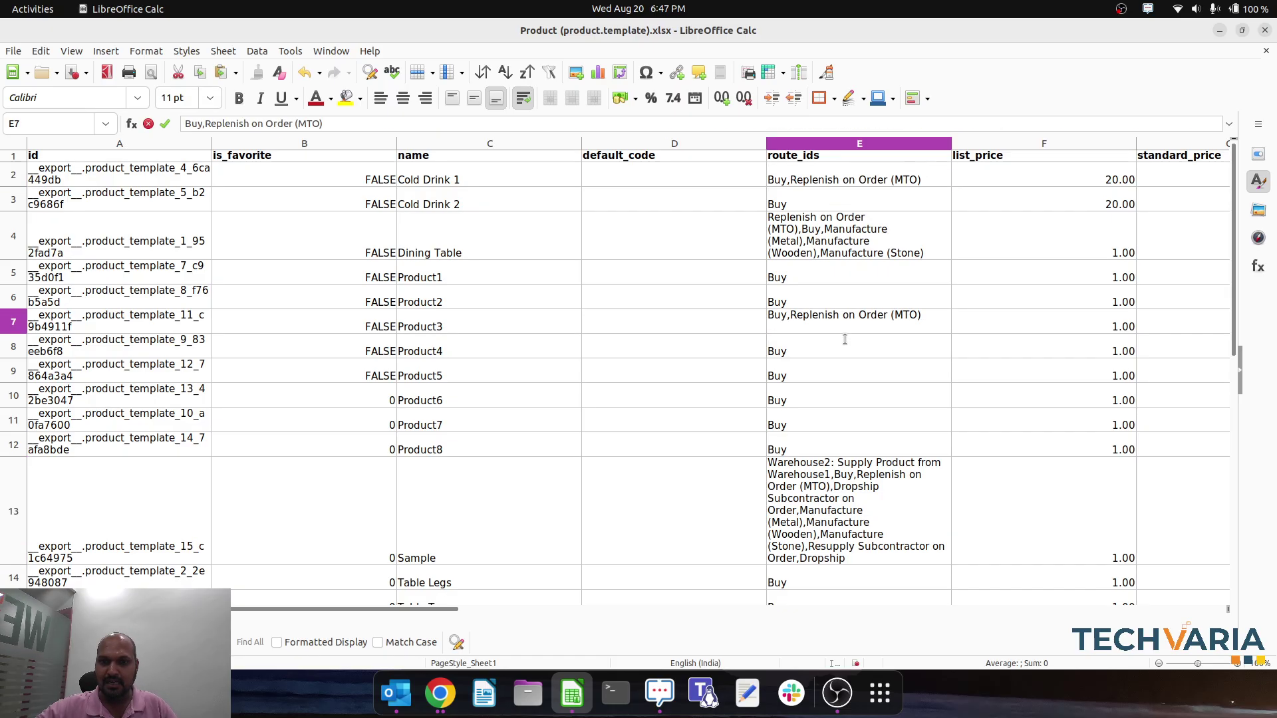
left_click(842, 406)
double_click(831, 389)
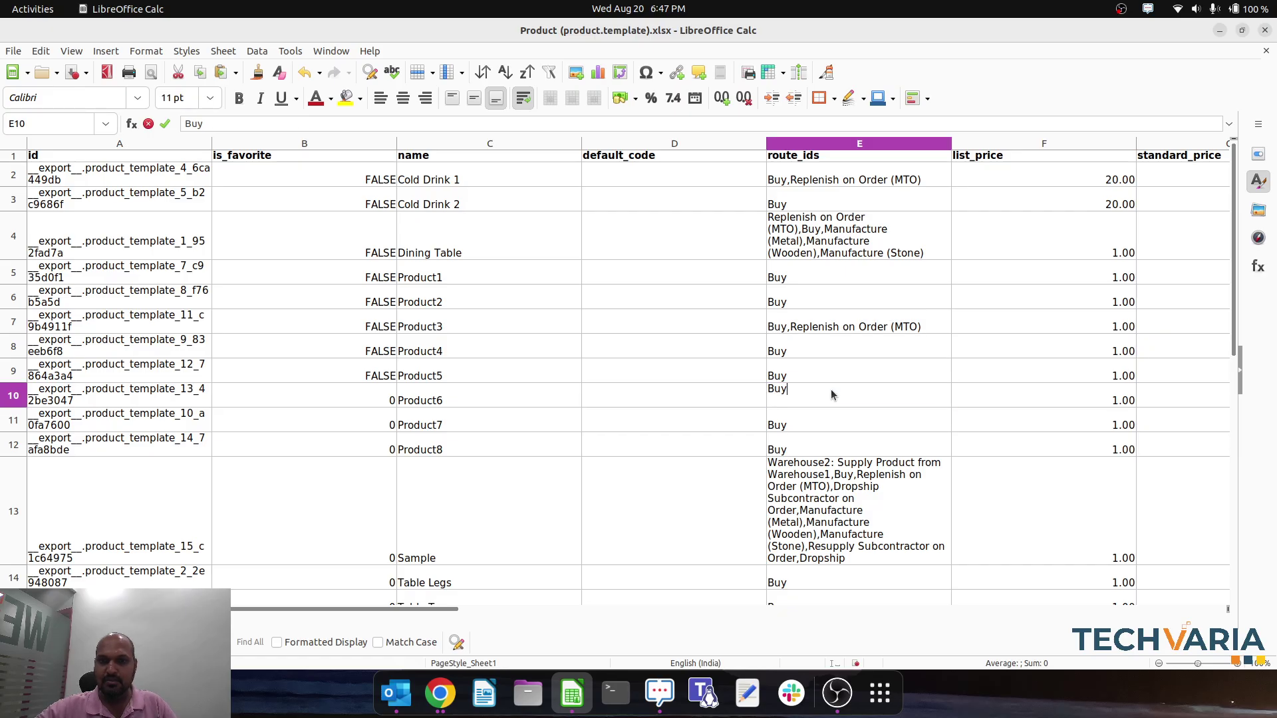
type(",")
key("ctrl+v")
left_click(831, 463)
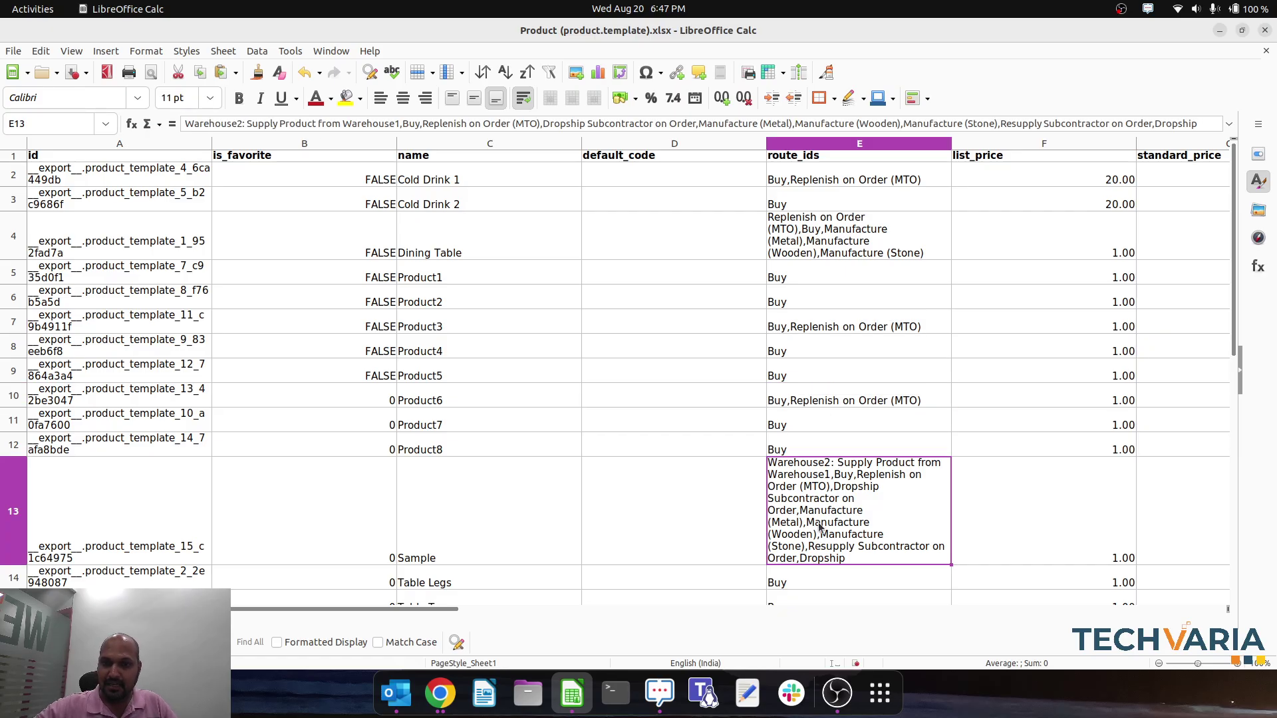
Append the Warehouse2: Supply Product from Warehouse1 route after Buy for Product7 and Table Legs.
double_click(799, 472)
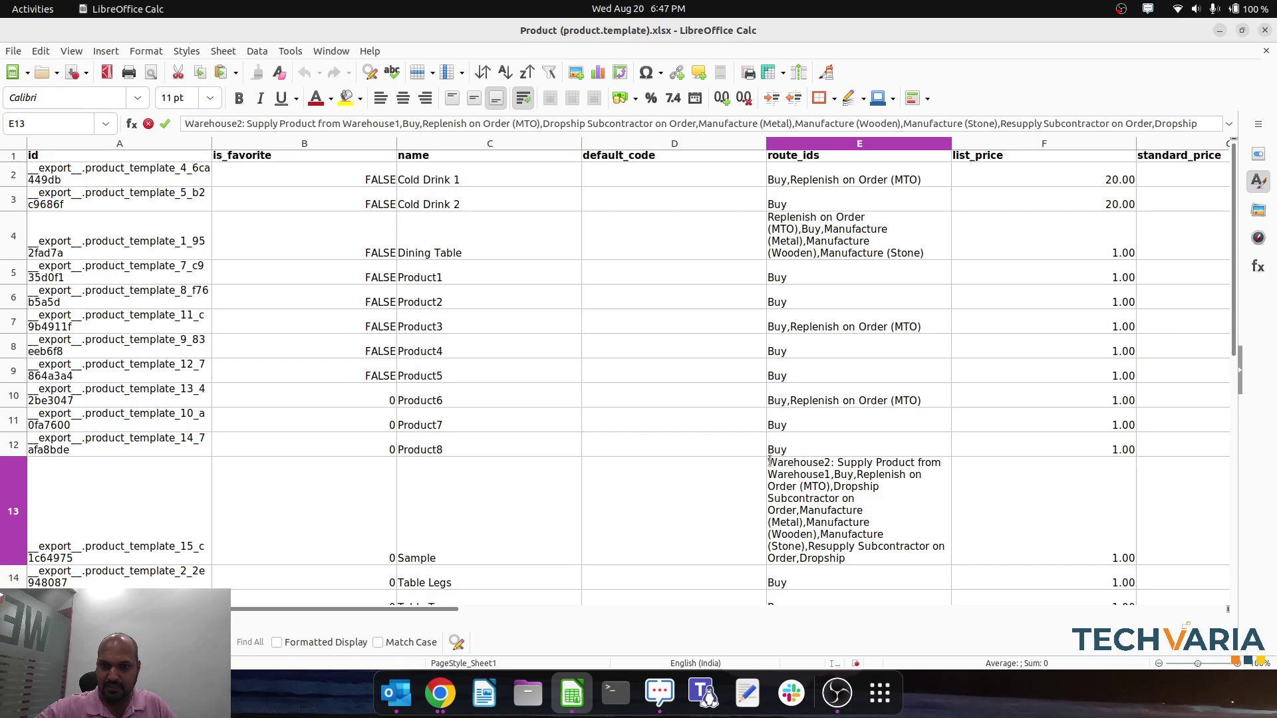
left_click_drag(769, 462, 828, 475)
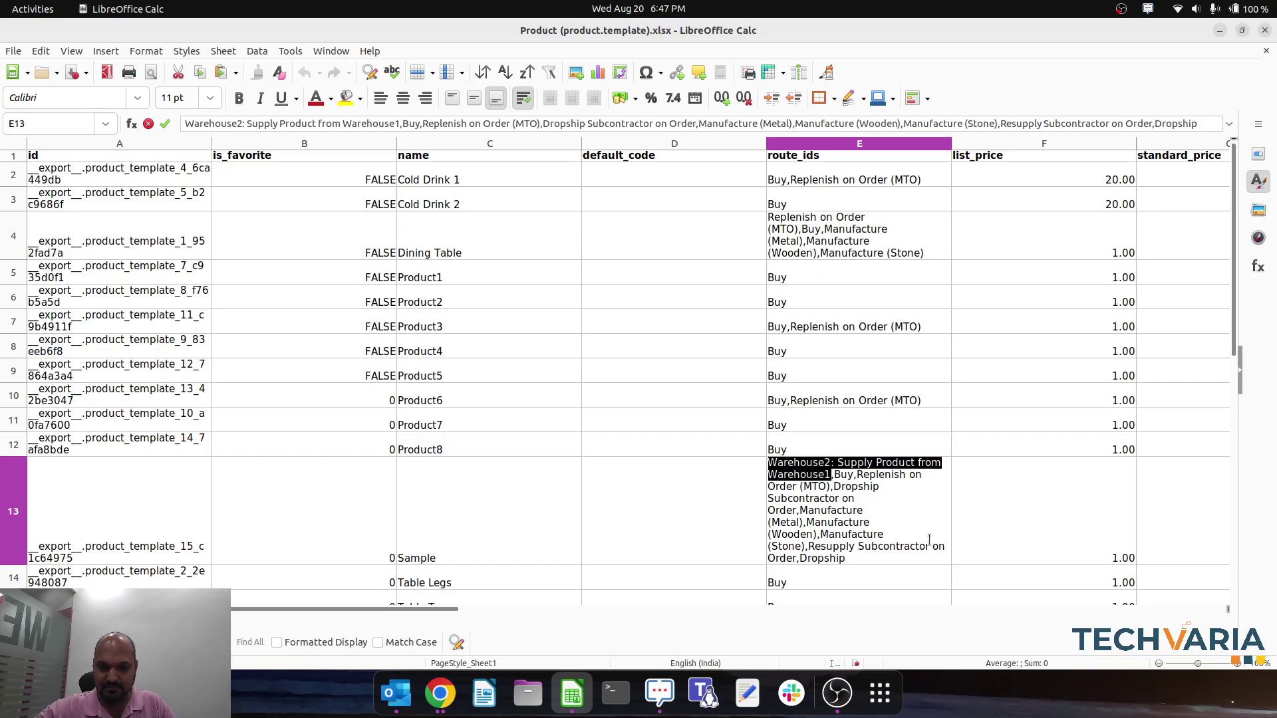
double_click(857, 426)
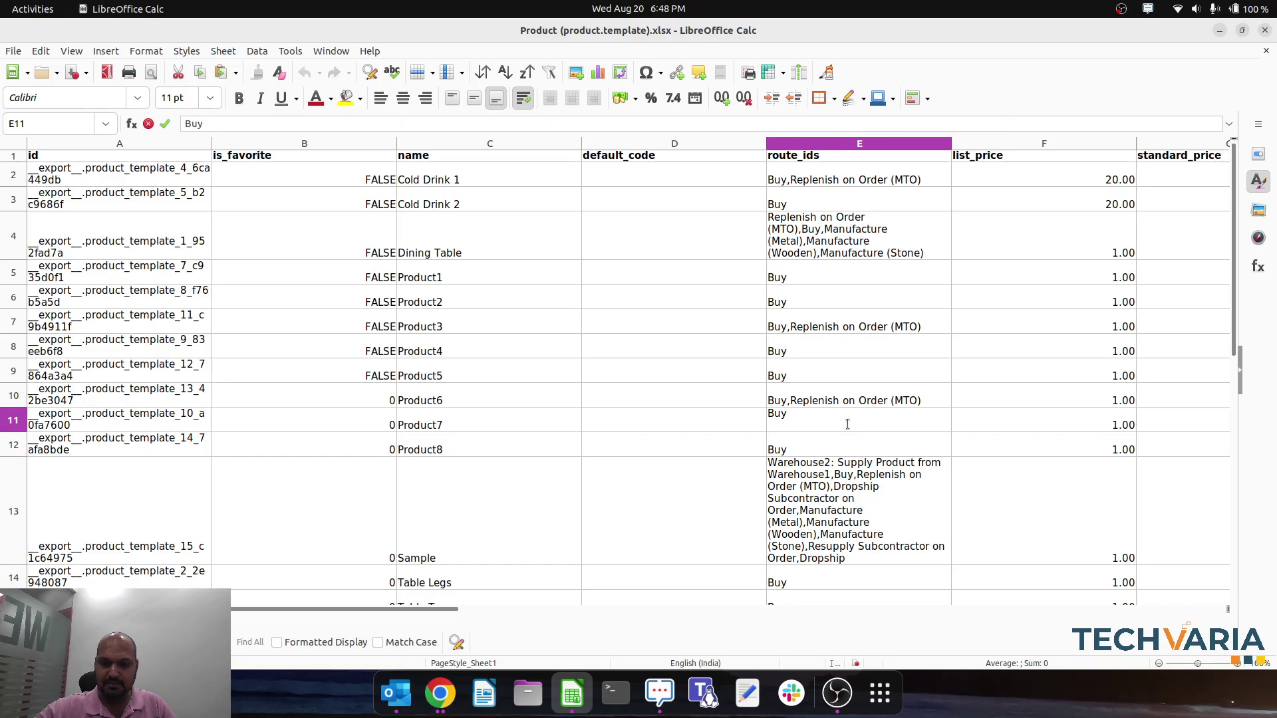
type(",")
key("ctrl+v")
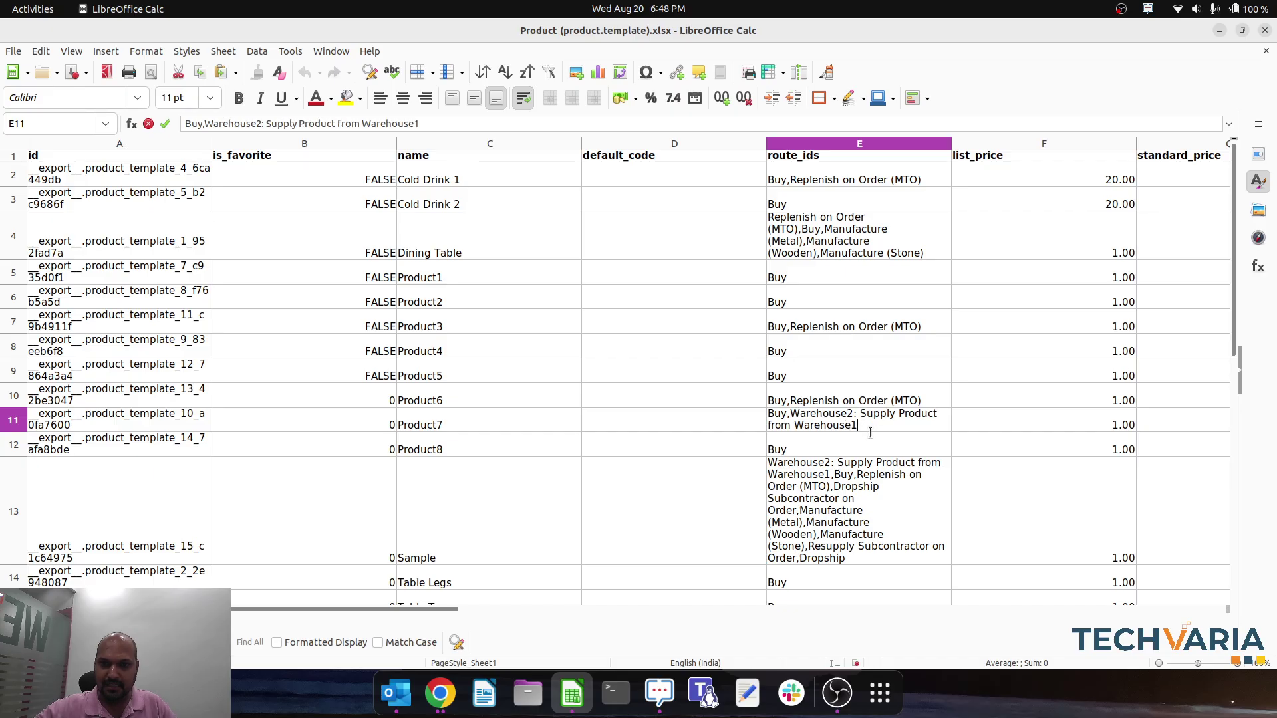
key("Return")
double_click(847, 578)
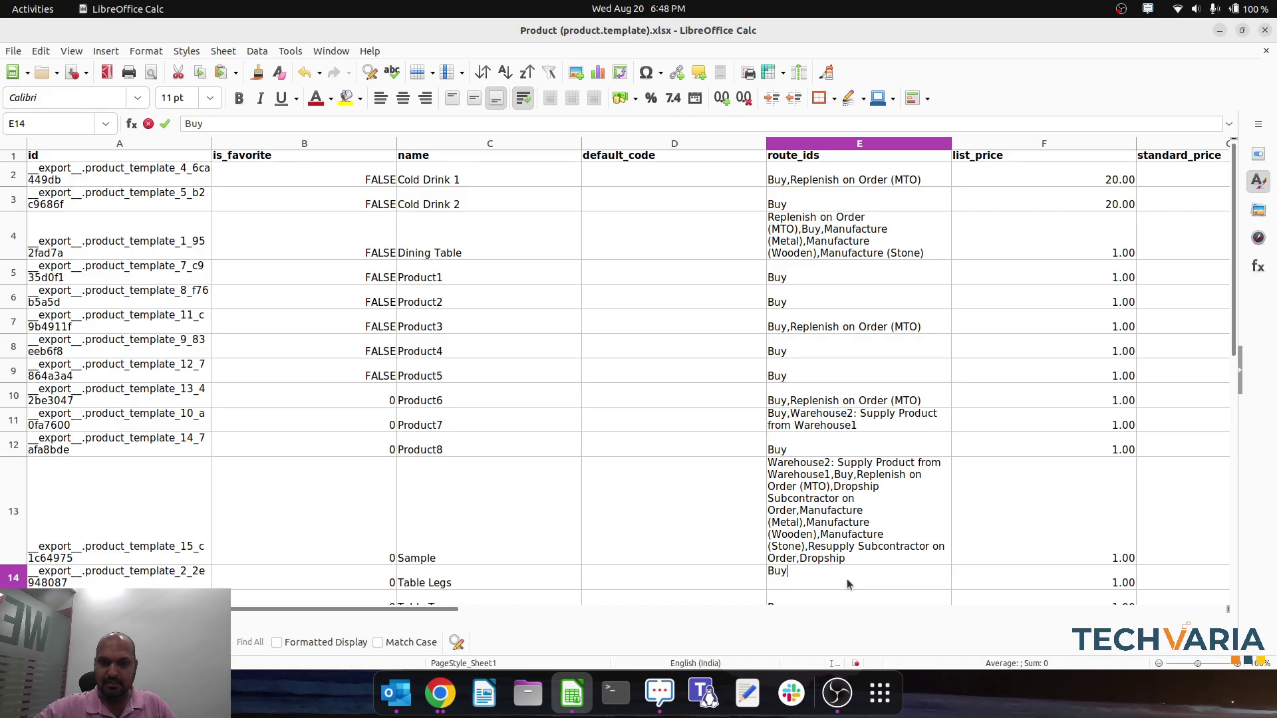
type(",")
key("ctrl+v")
double_click(872, 620)
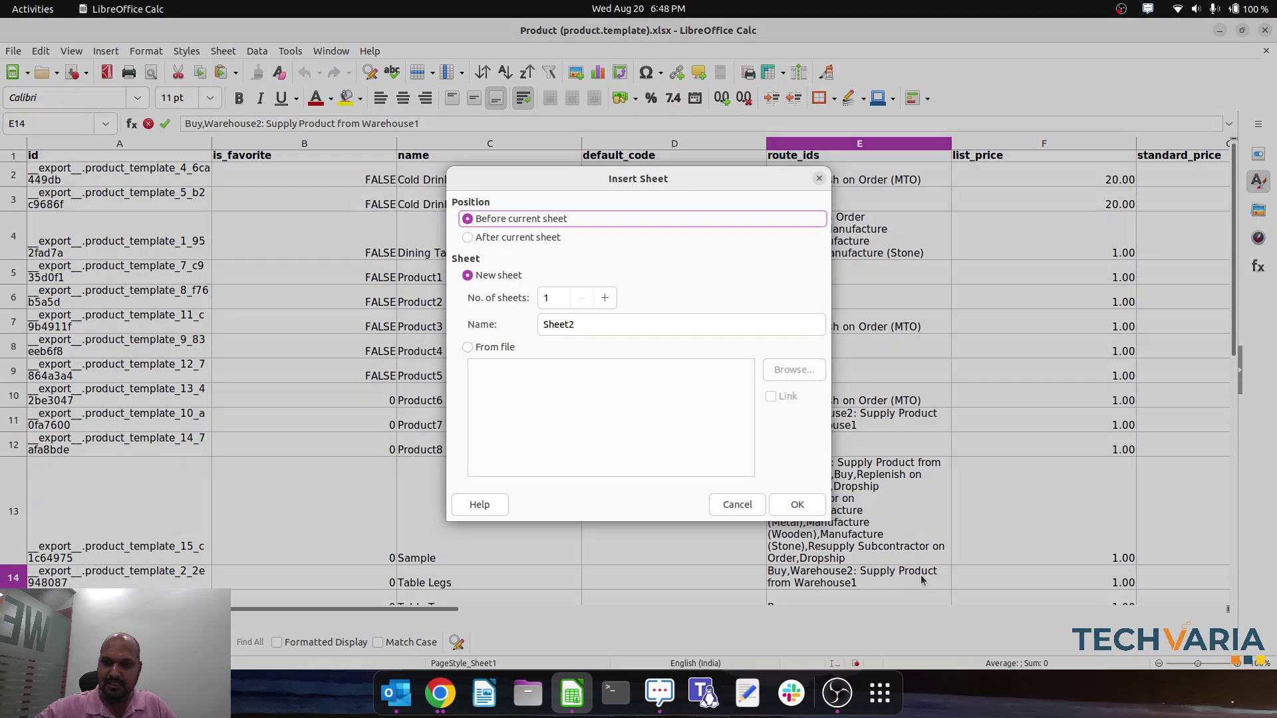
left_click(737, 504)
left_click(847, 522)
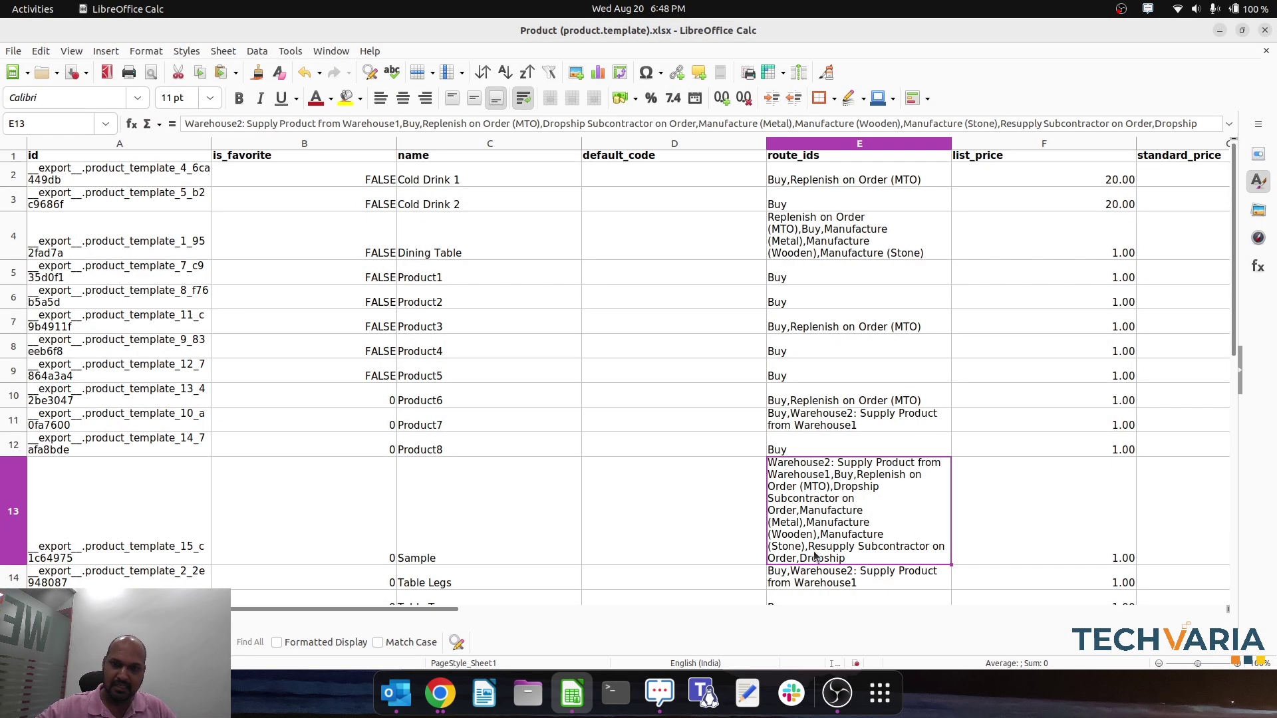
Replace Product1's Buy route with Dropship and save the file in Excel 2007-365 format.
double_click(837, 493)
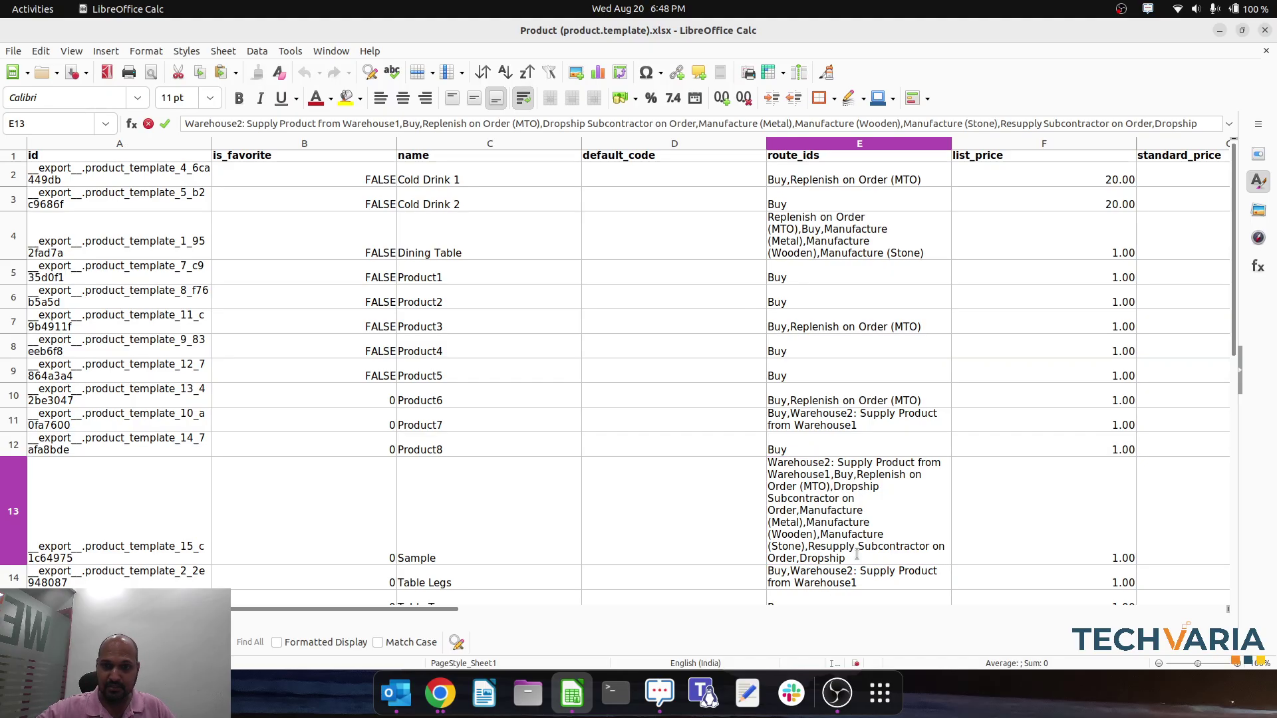
left_click_drag(800, 556, 876, 556)
key("ctrl+c")
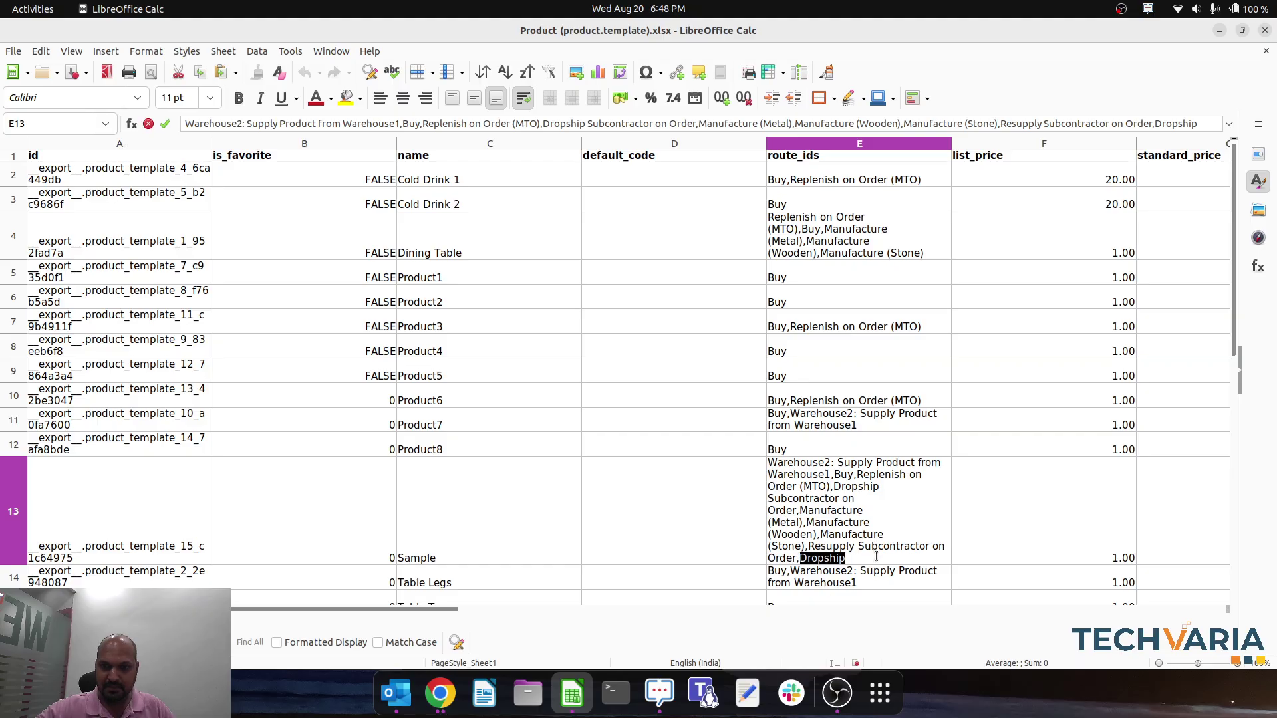
double_click(857, 455)
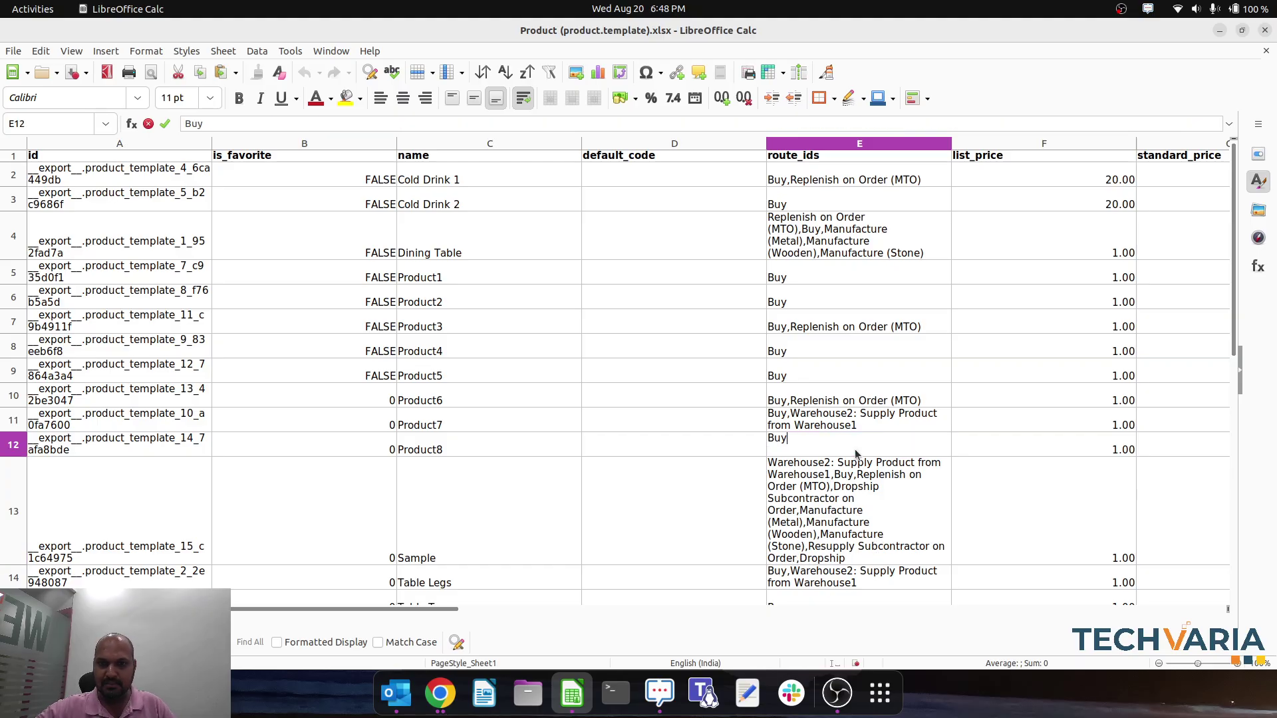
double_click(823, 275)
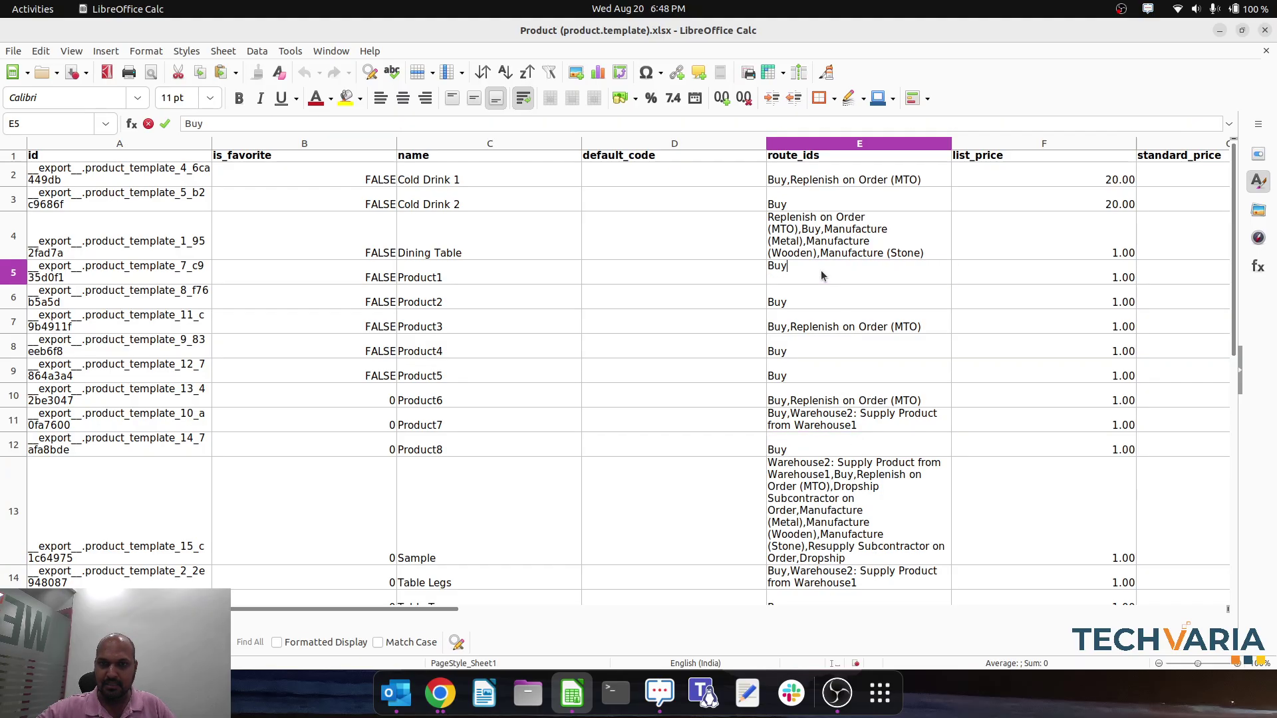
key("BackSpace")
key("BackSpace")
key("ctrl+v")
key("Return")
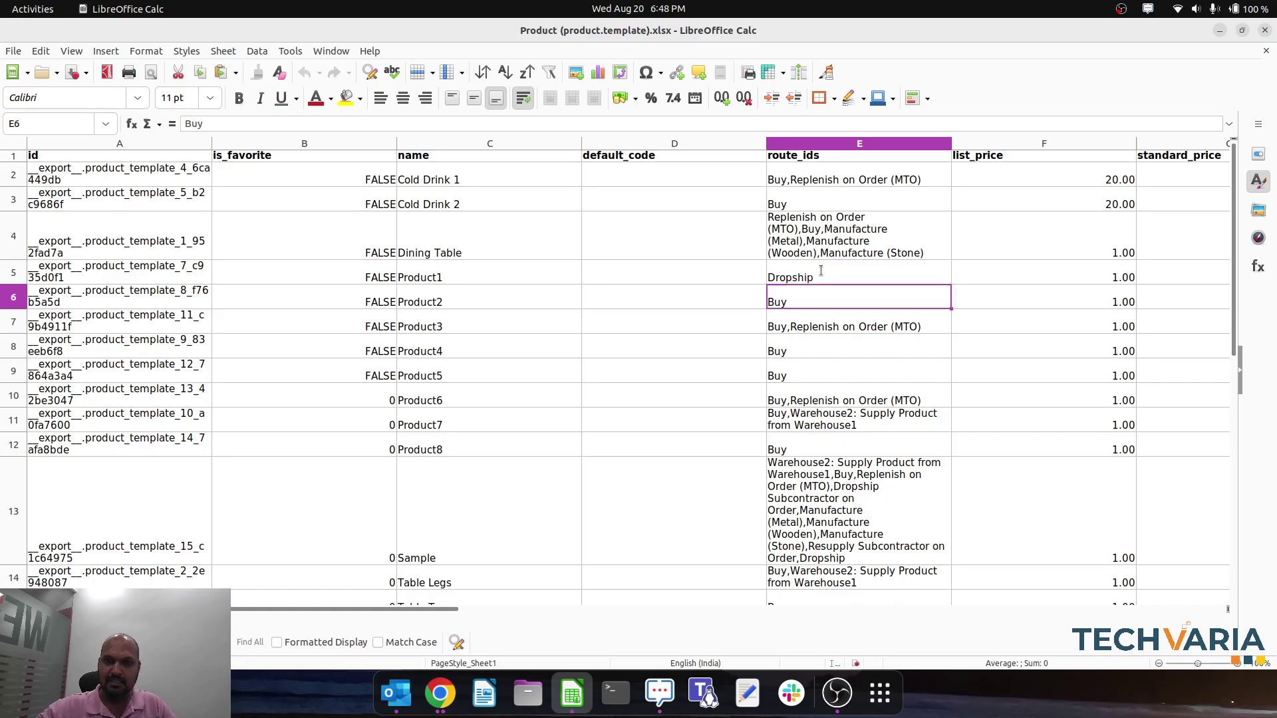
key("ctrl+s")
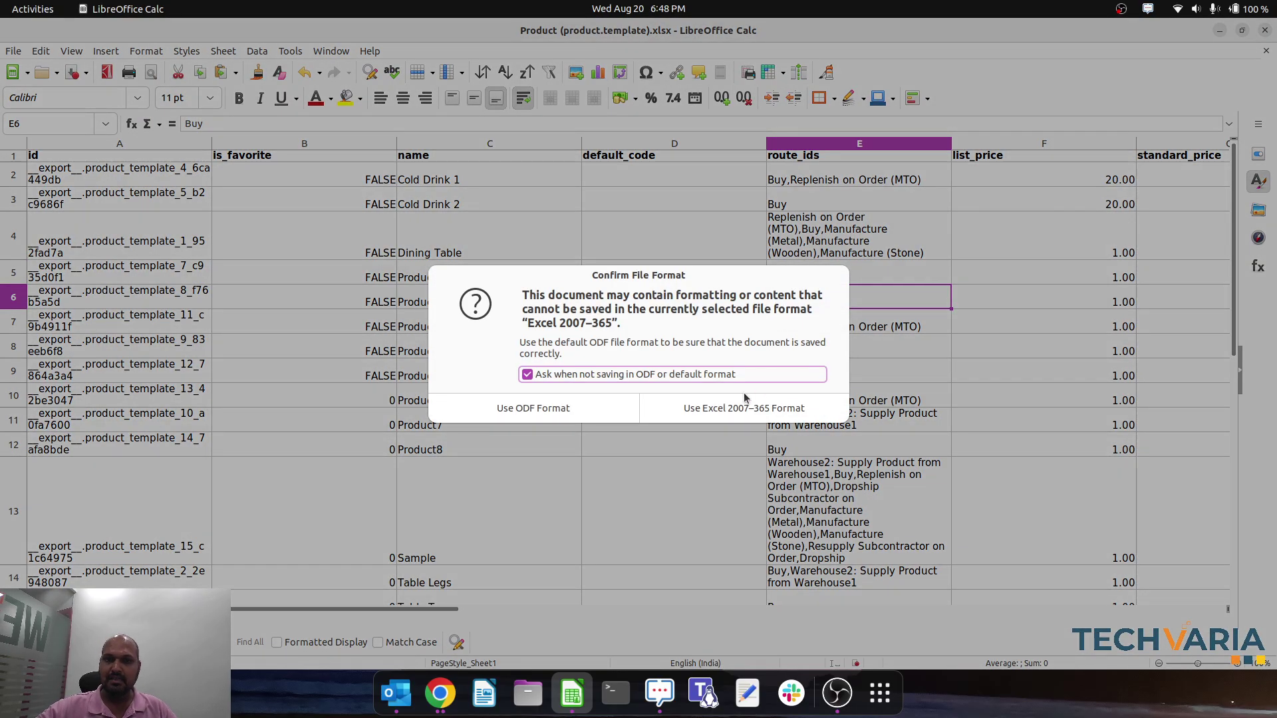
left_click(742, 404)
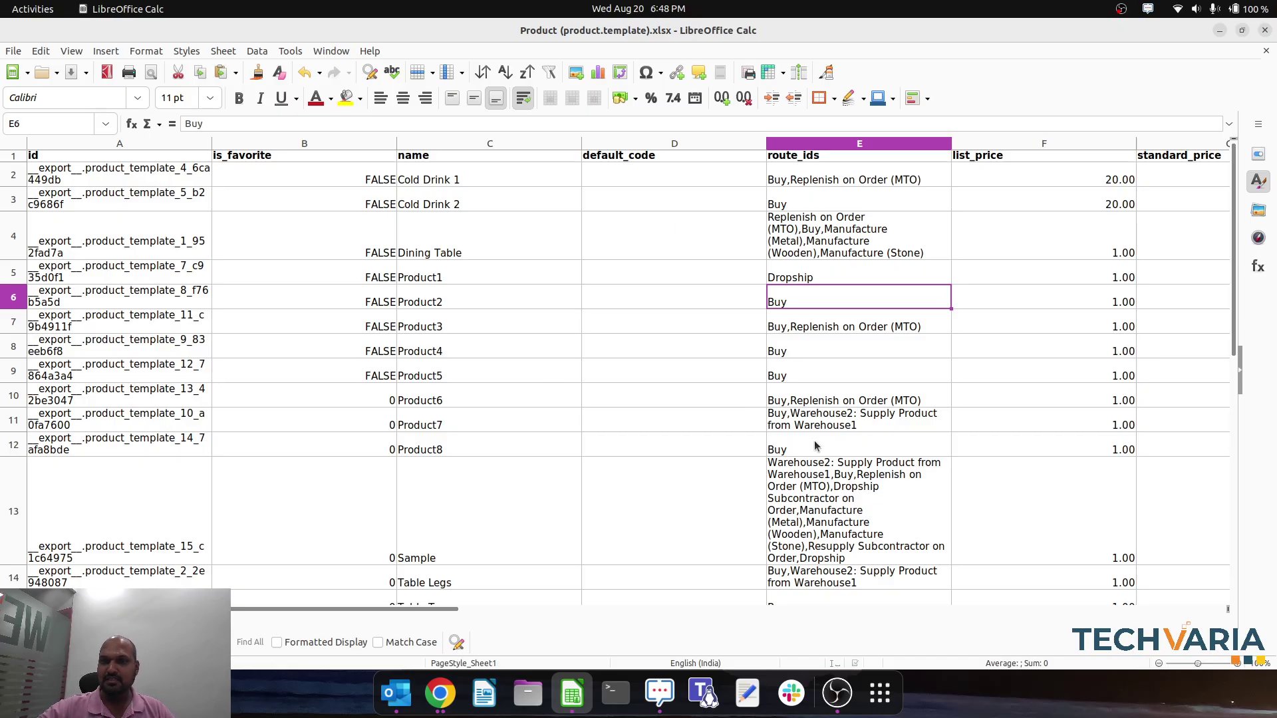
Back in Odoo, close the export, deselect products, and import the edited Product (product.template).xlsx.
left_click(450, 690)
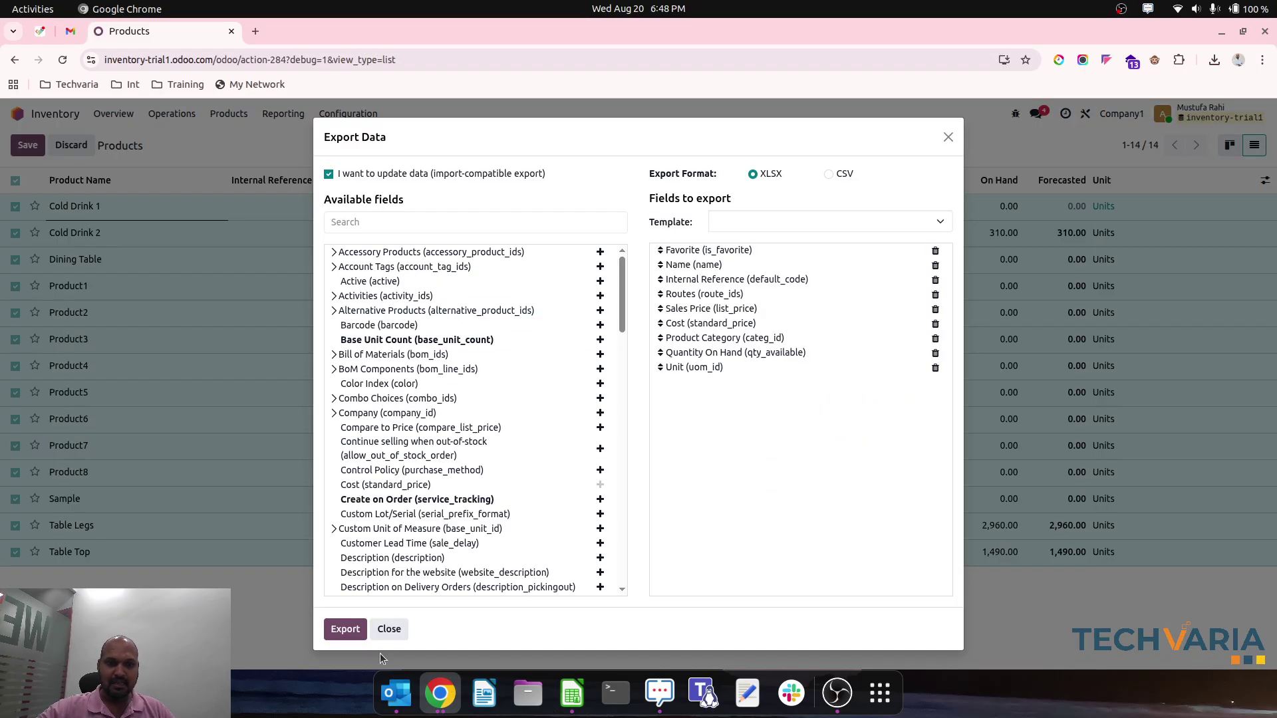
left_click(389, 629)
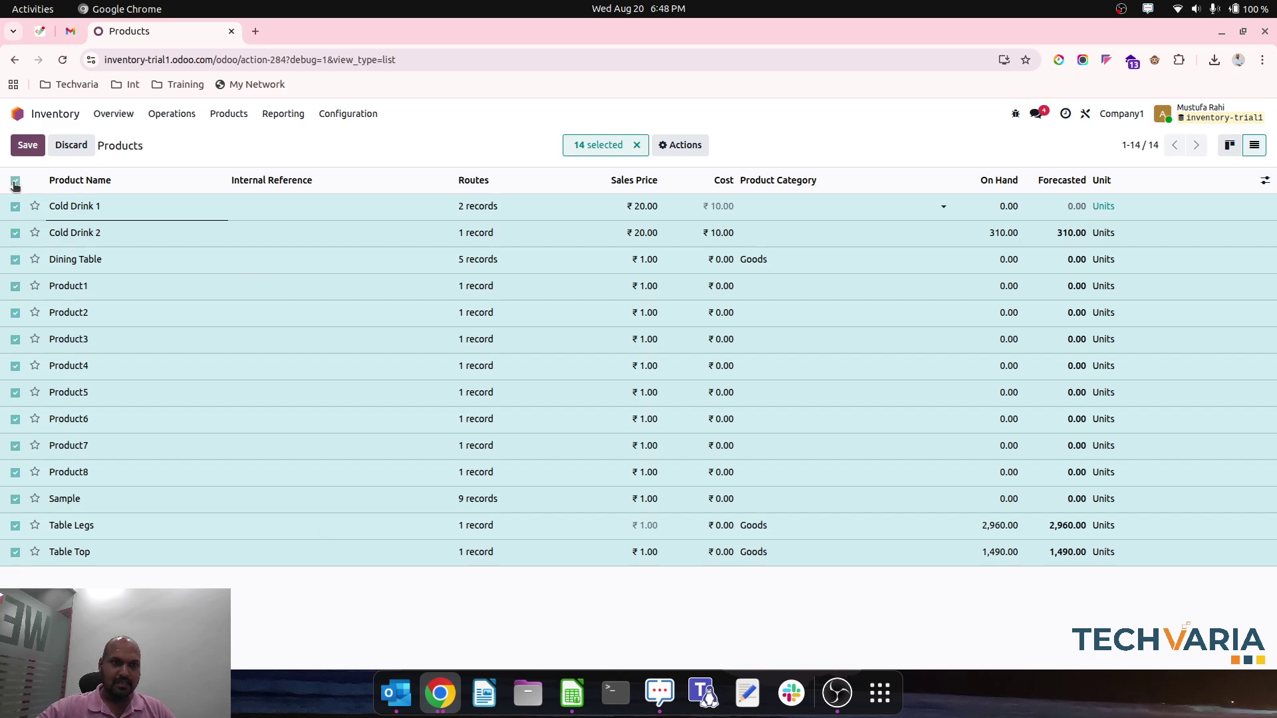
left_click(636, 145)
left_click(101, 145)
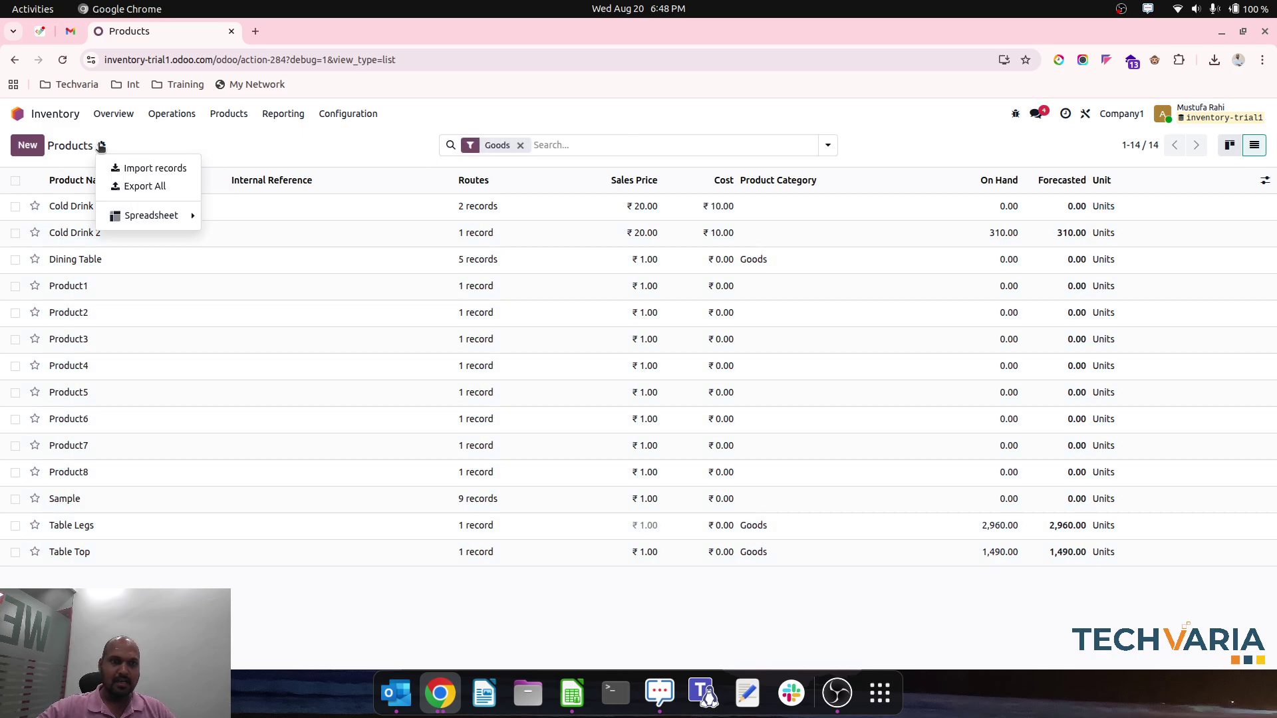
left_click(135, 169)
left_click(53, 145)
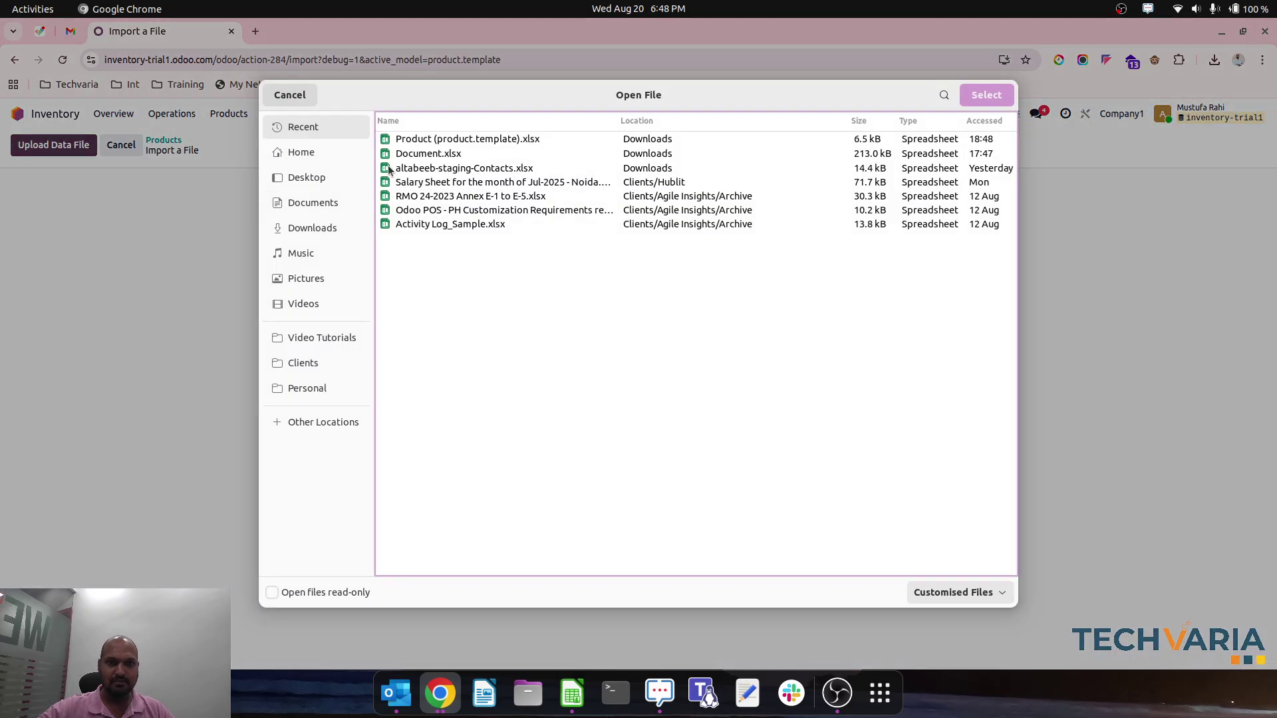
double_click(443, 139)
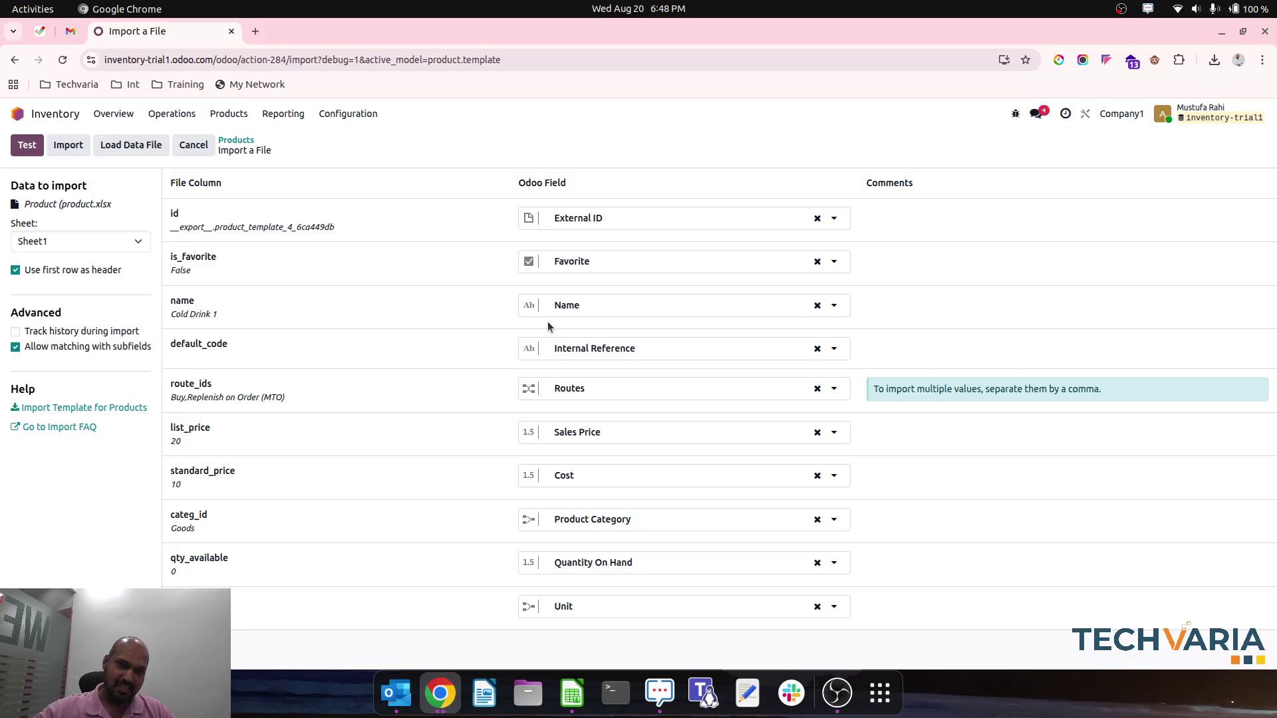
Unmap every column except id and route_ids, test the import, then import the 14 products.
left_click(817, 261)
left_click(817, 305)
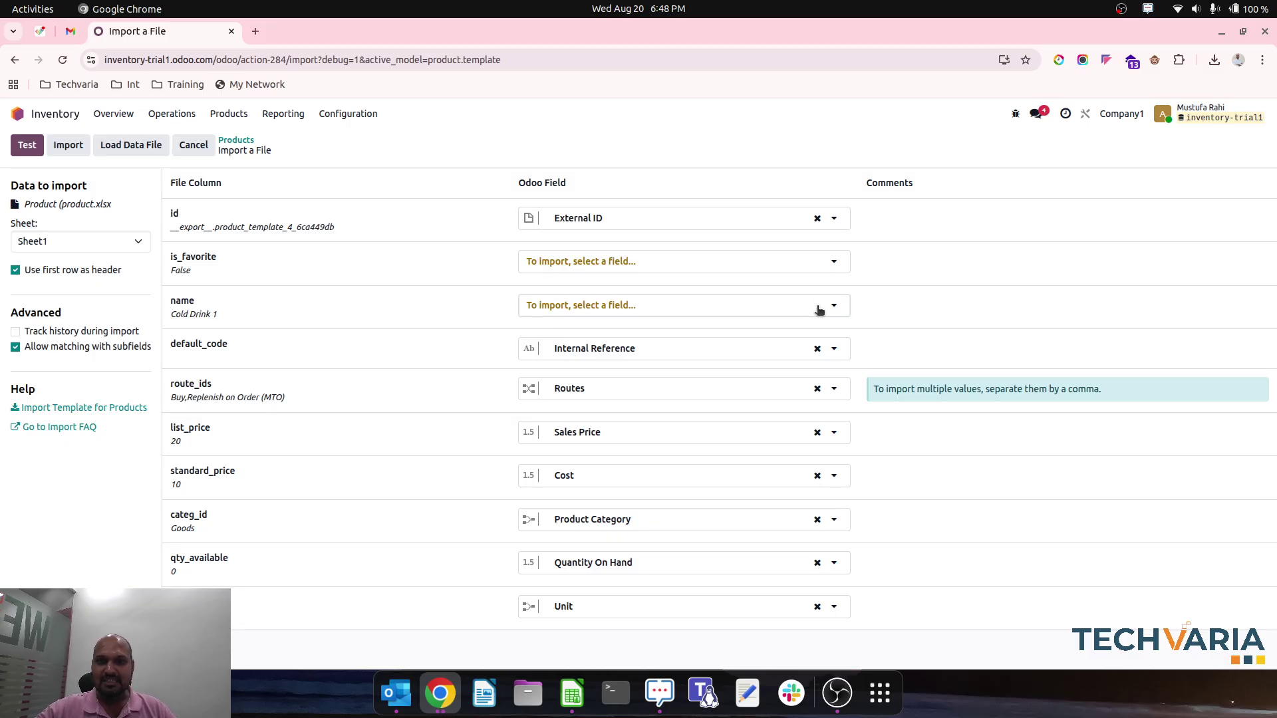
left_click(817, 348)
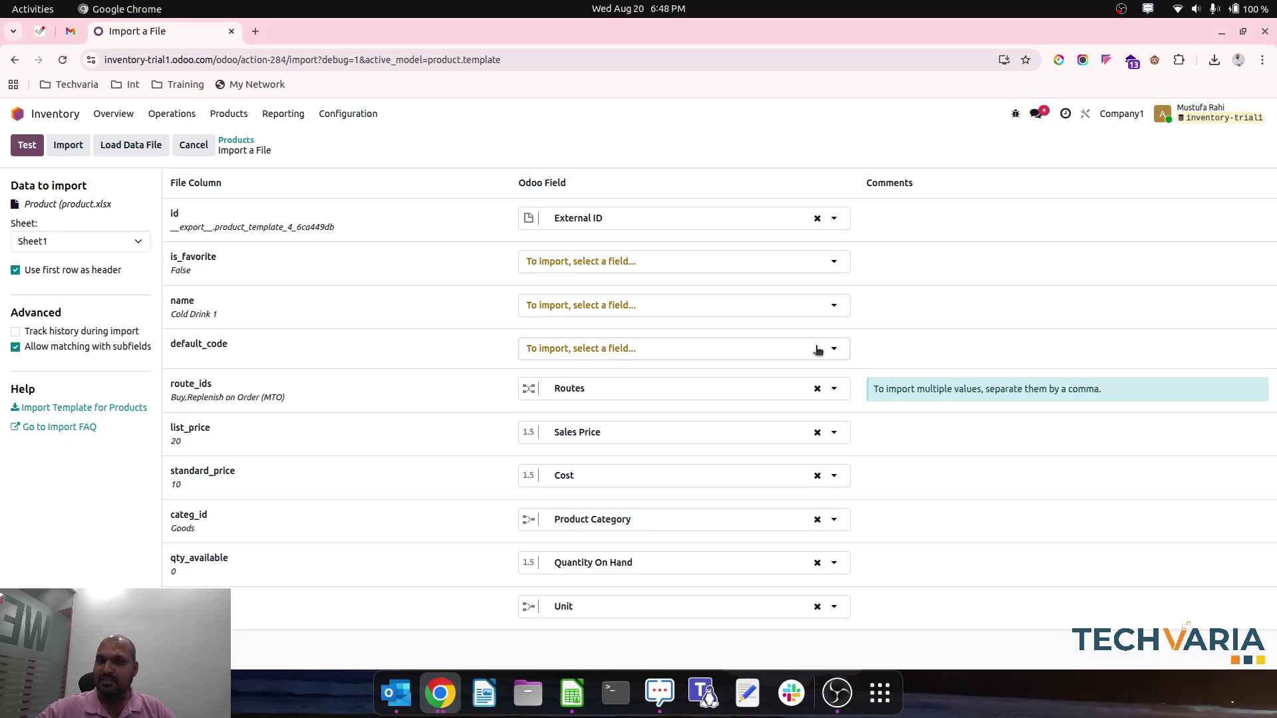
left_click(814, 440)
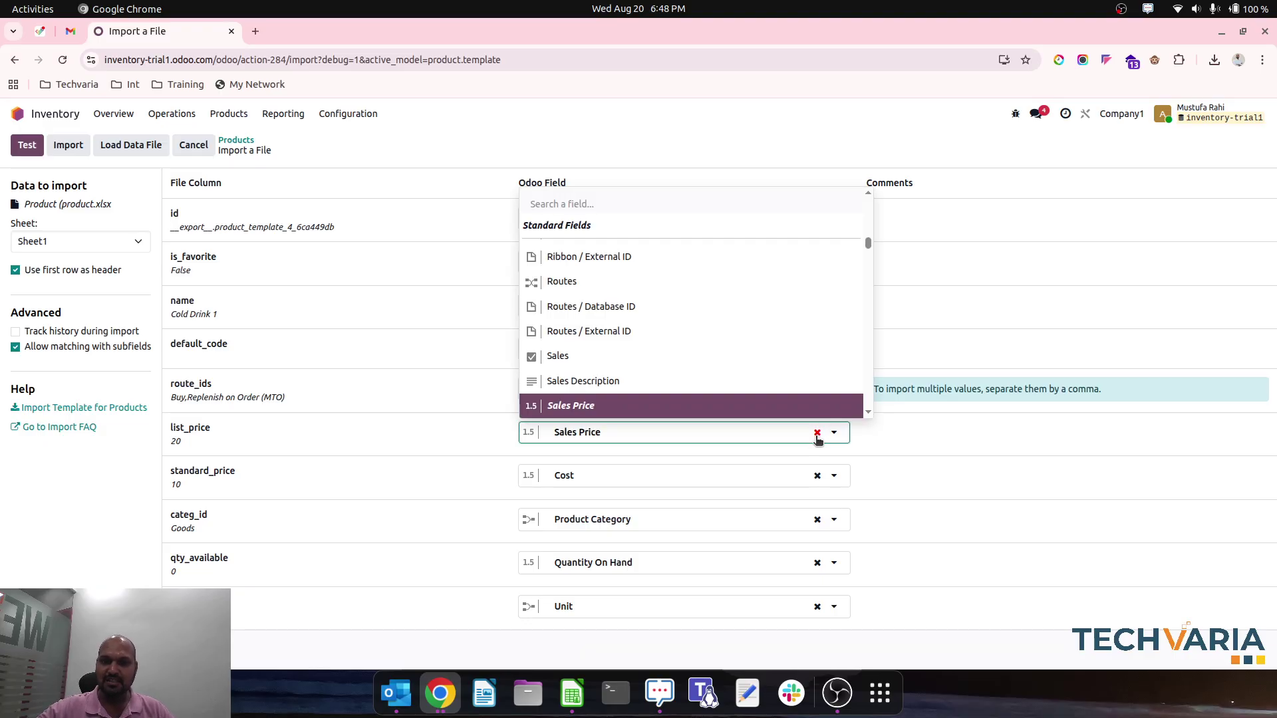
left_click(817, 433)
left_click(817, 475)
left_click(817, 519)
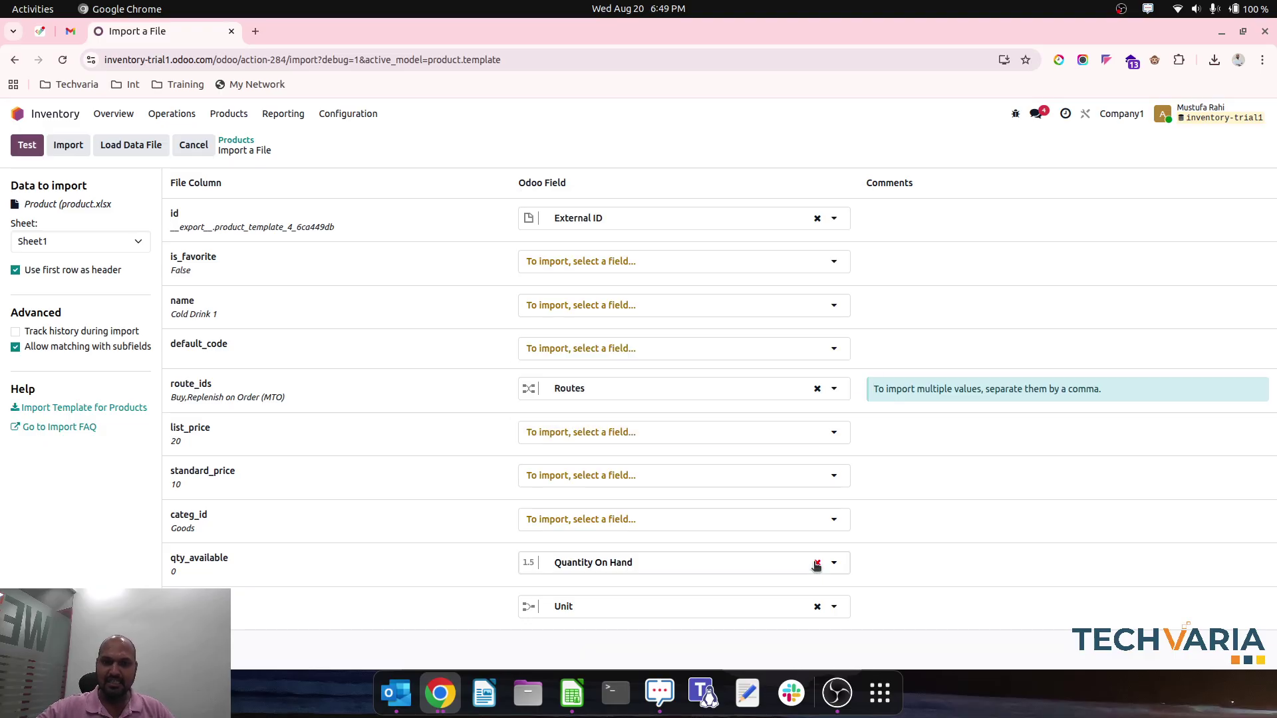
left_click(817, 565)
left_click(816, 564)
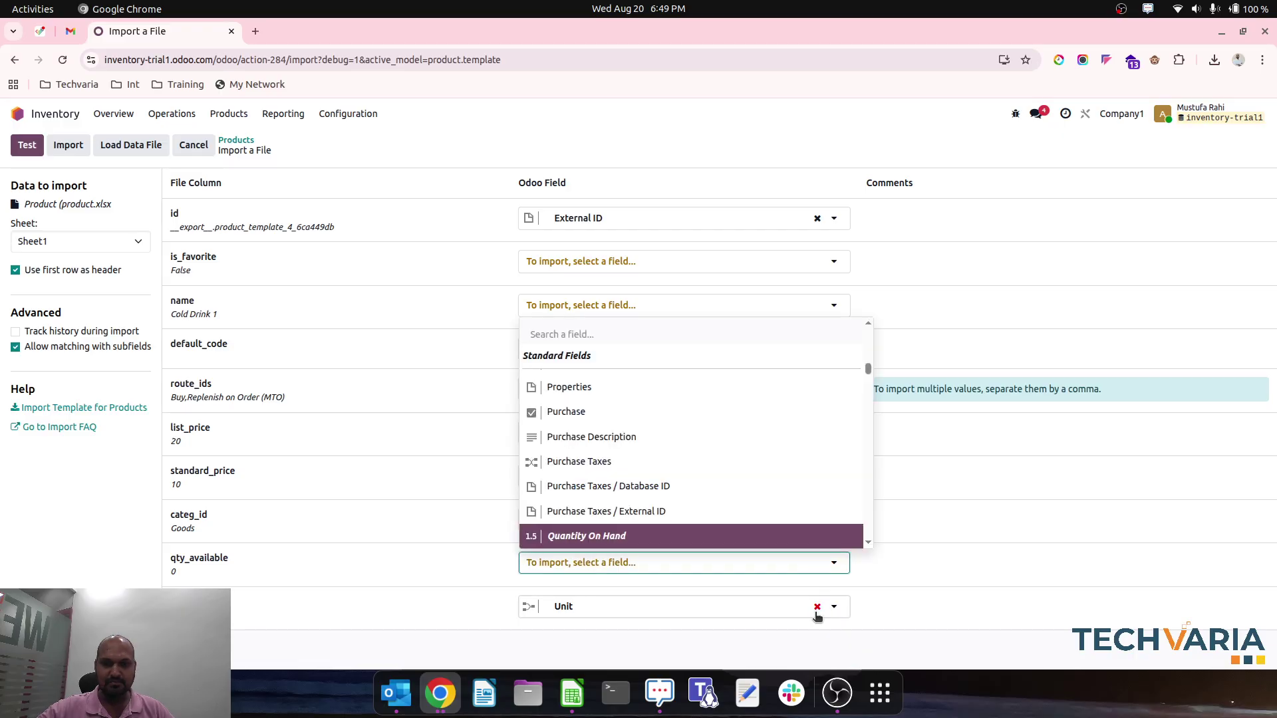
left_click(818, 606)
left_click(33, 145)
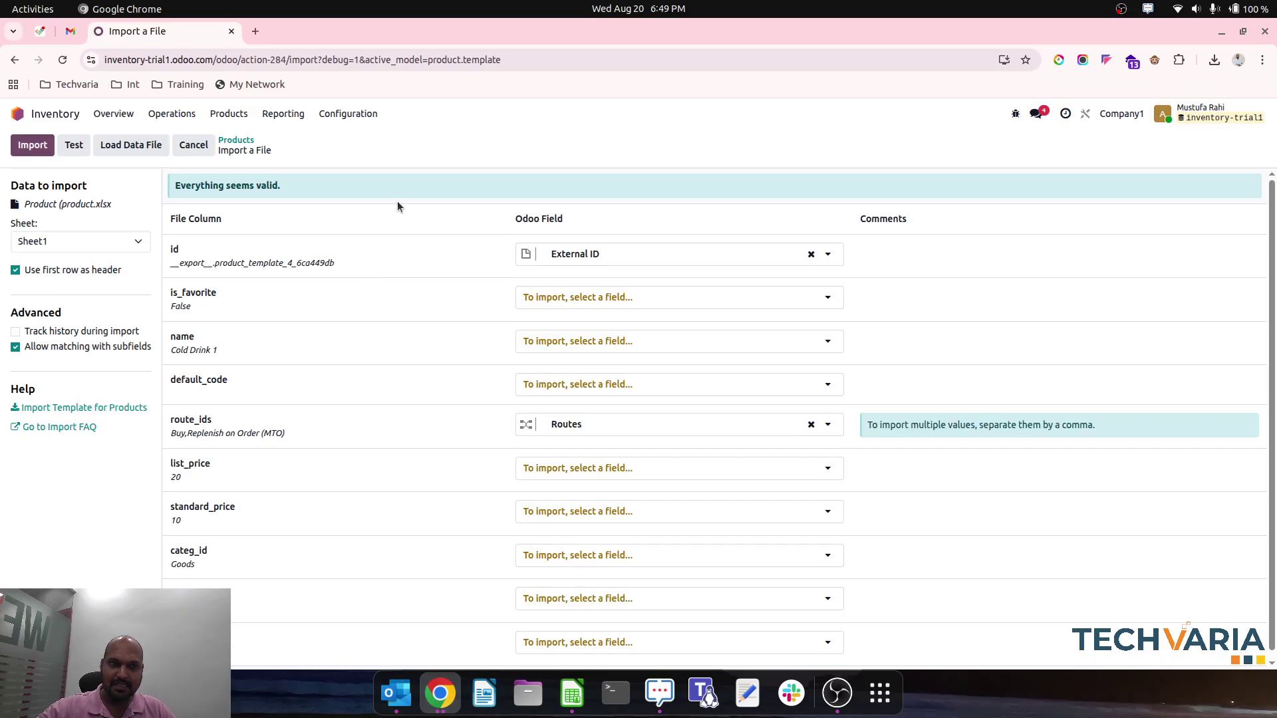
left_click(38, 144)
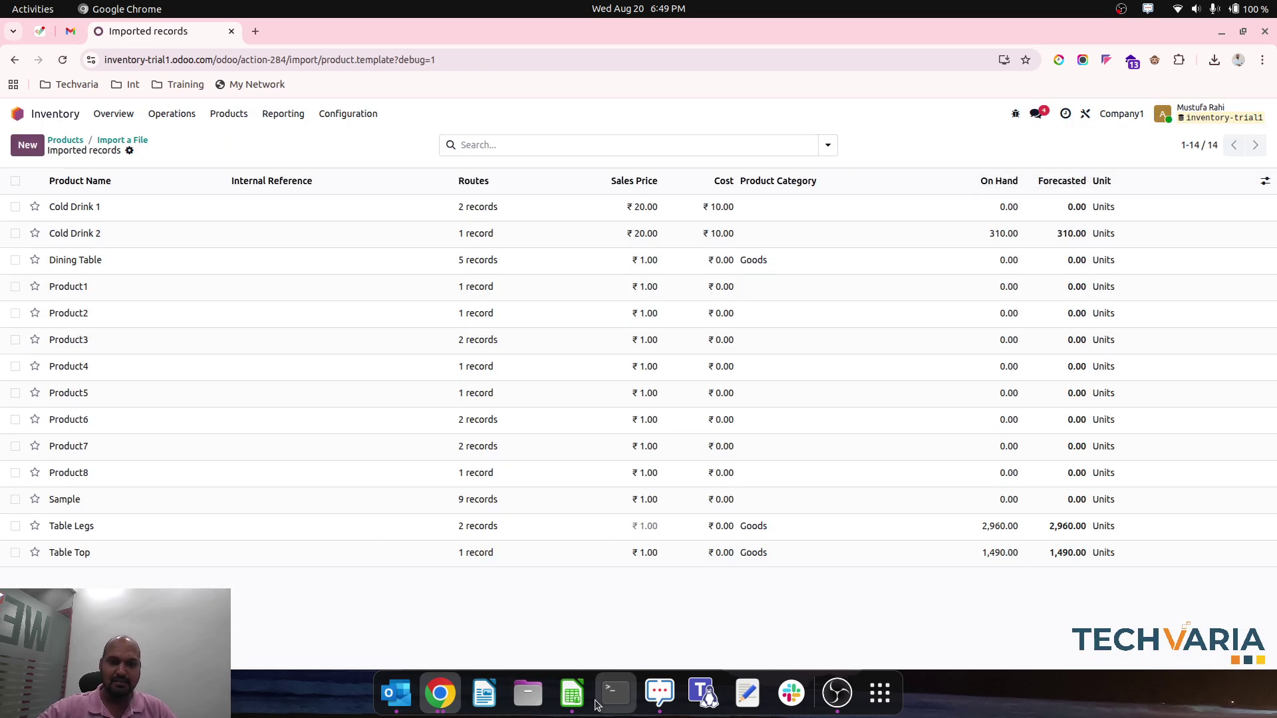
left_click(572, 693)
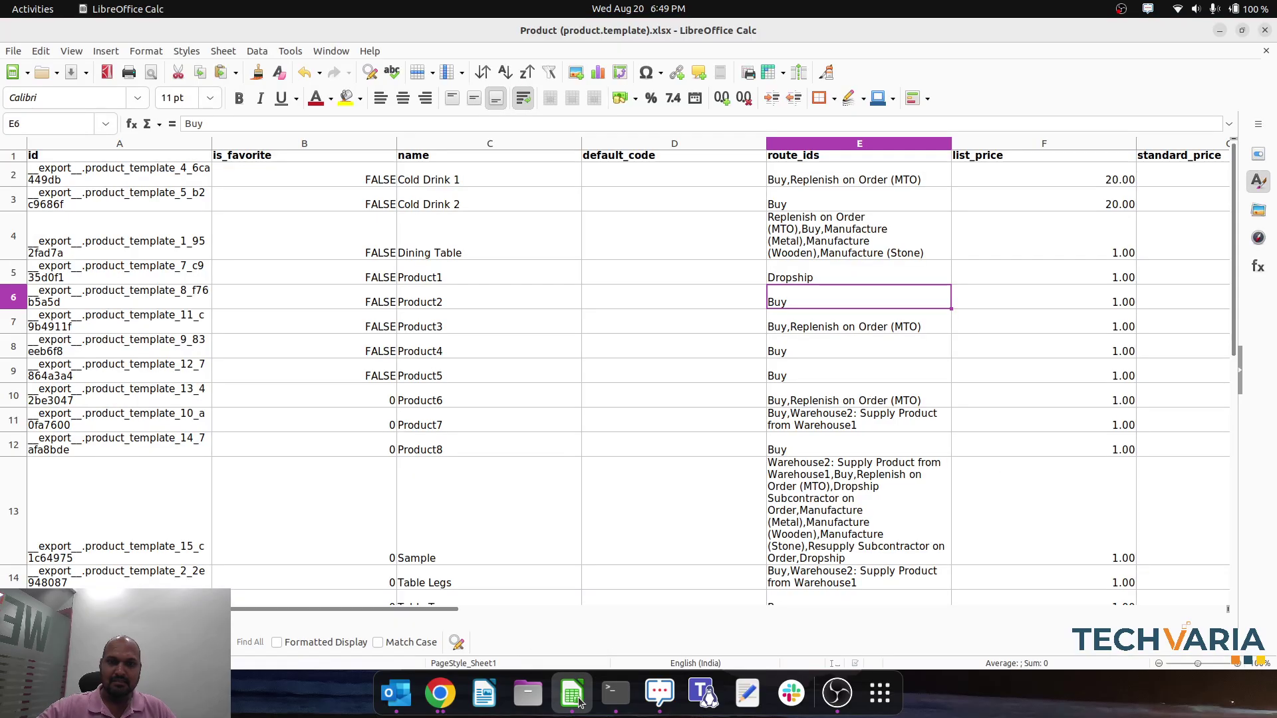
left_click(811, 279)
left_click(423, 274)
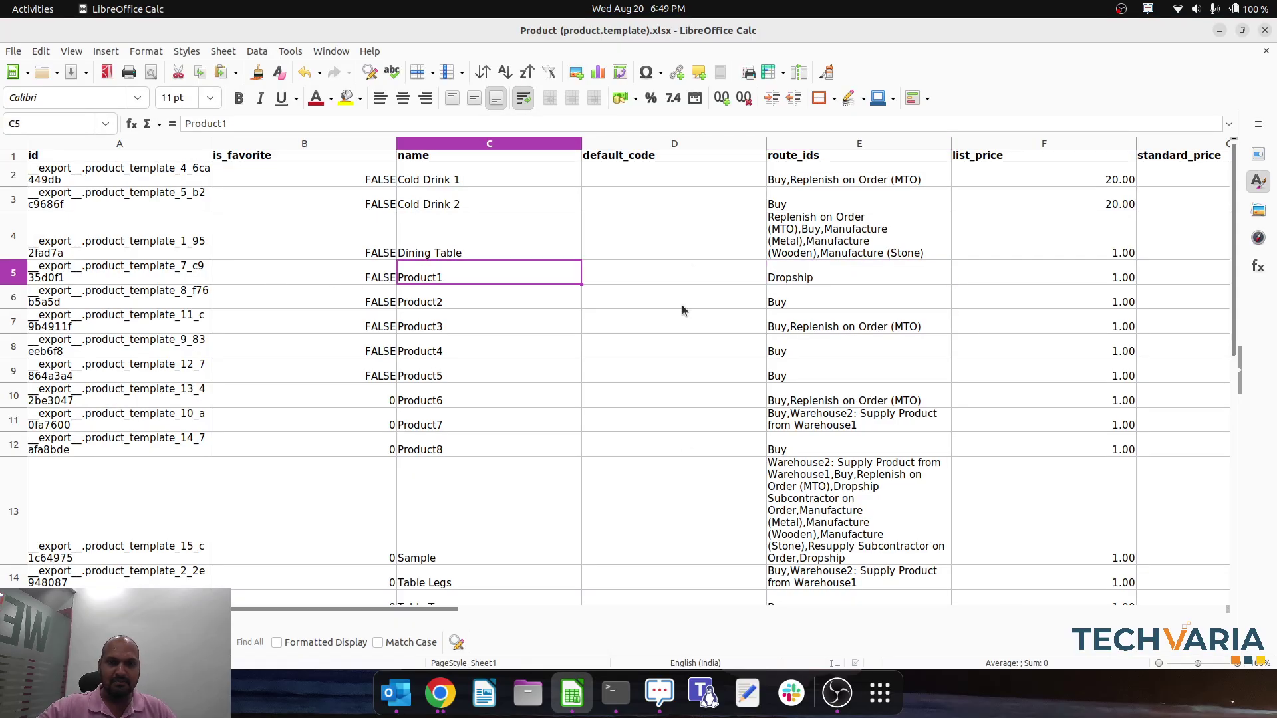
left_click(440, 694)
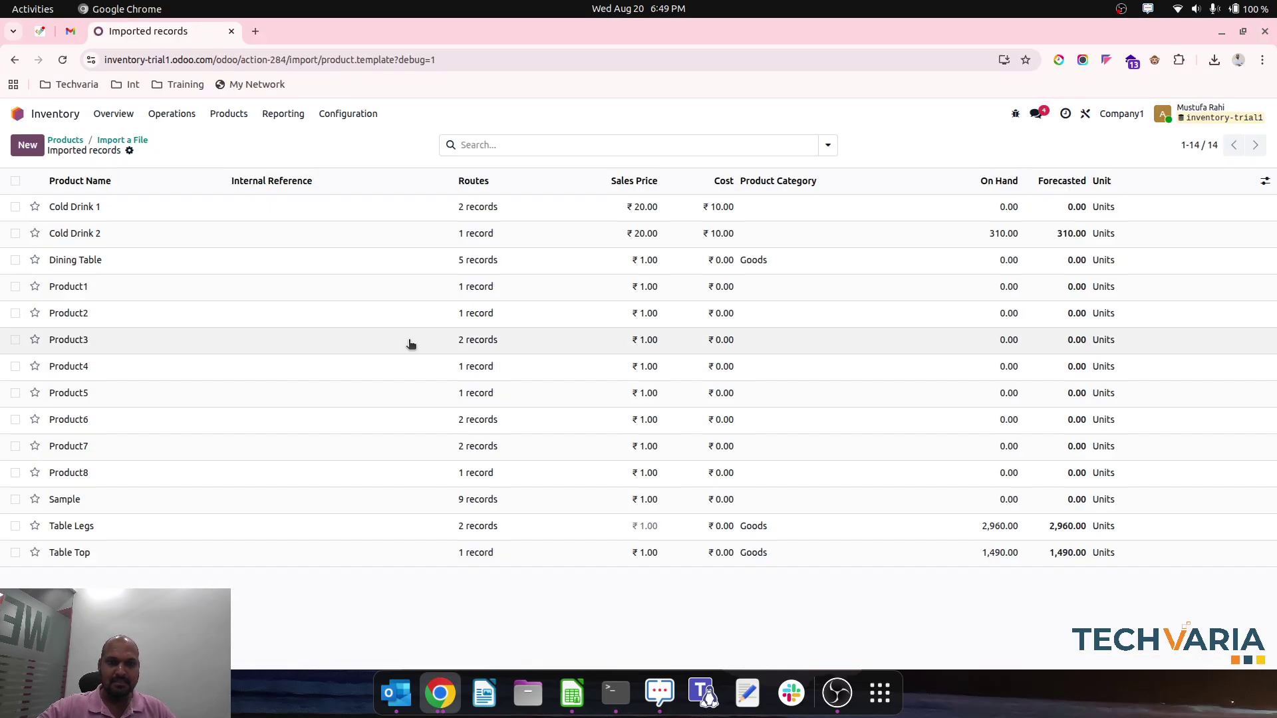
left_click(204, 289)
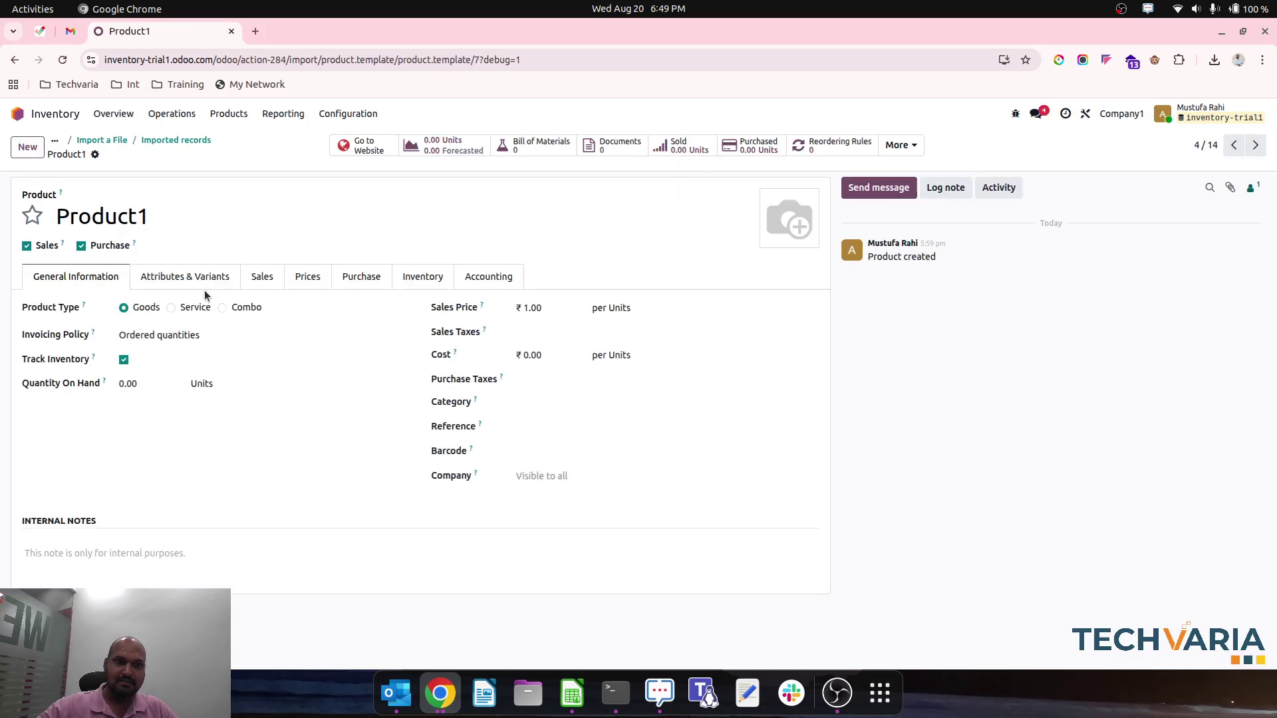
left_click(422, 278)
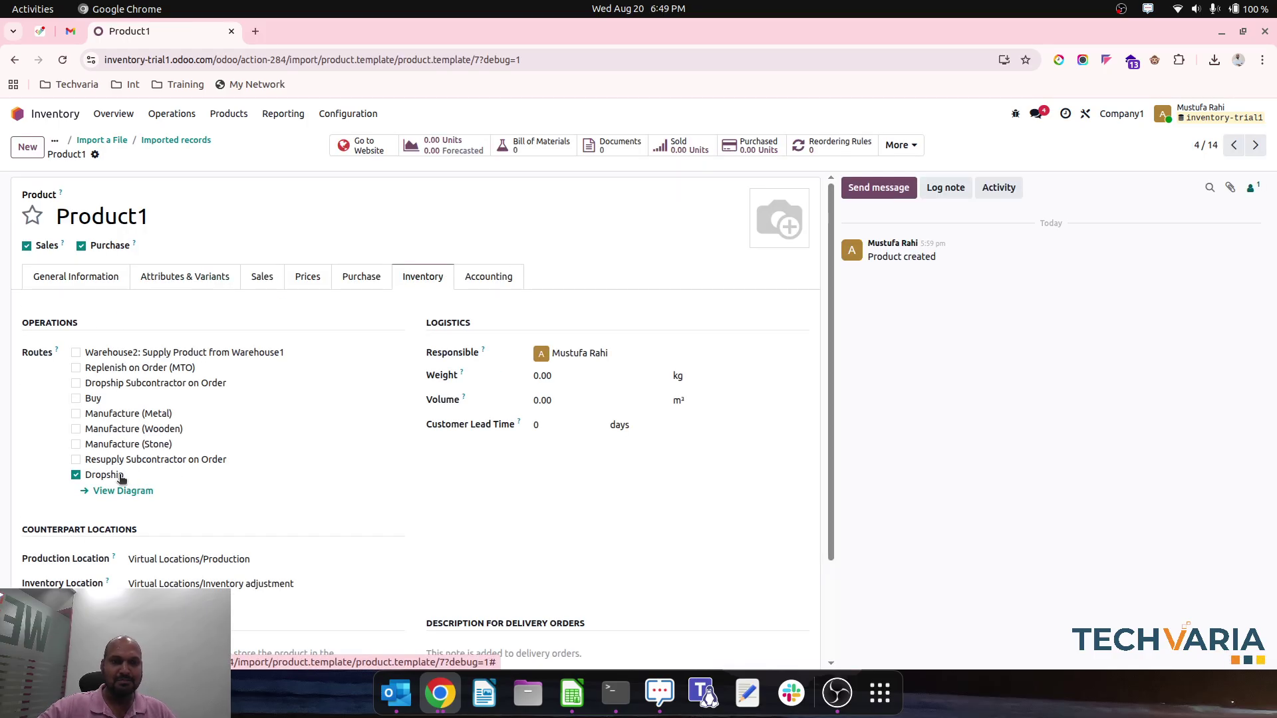
left_click(175, 141)
left_click(569, 706)
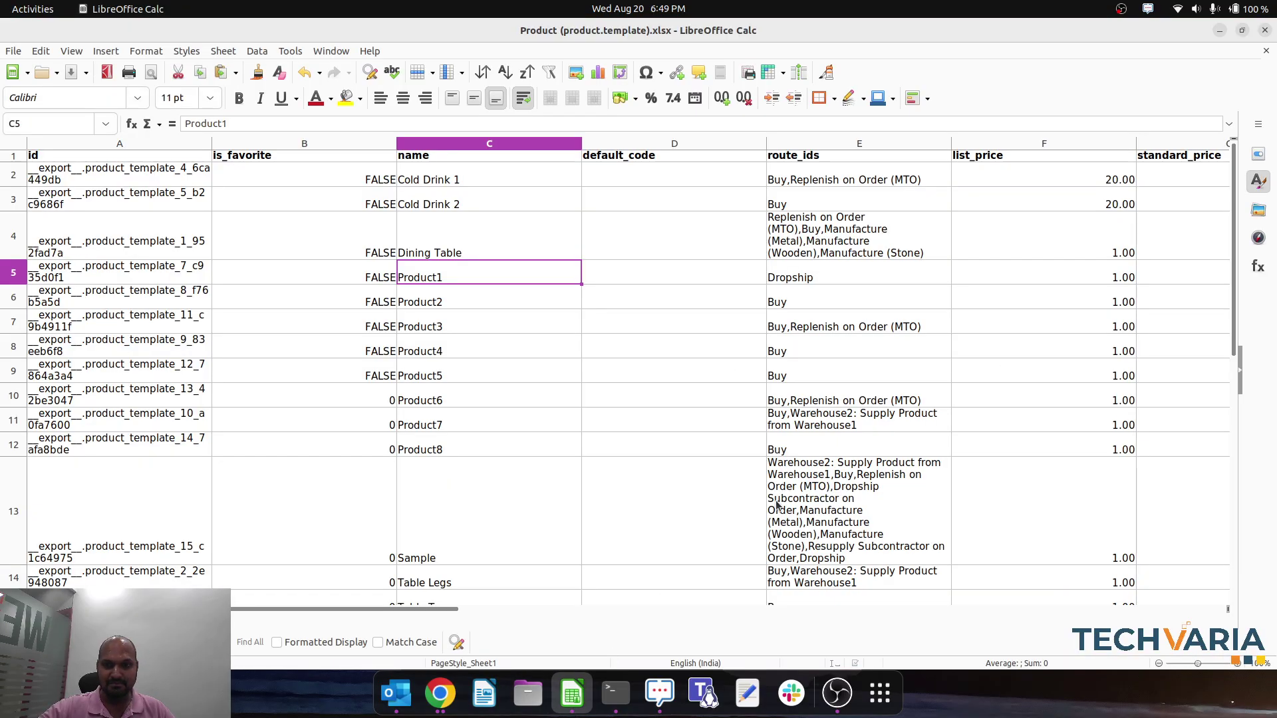
left_click(818, 429)
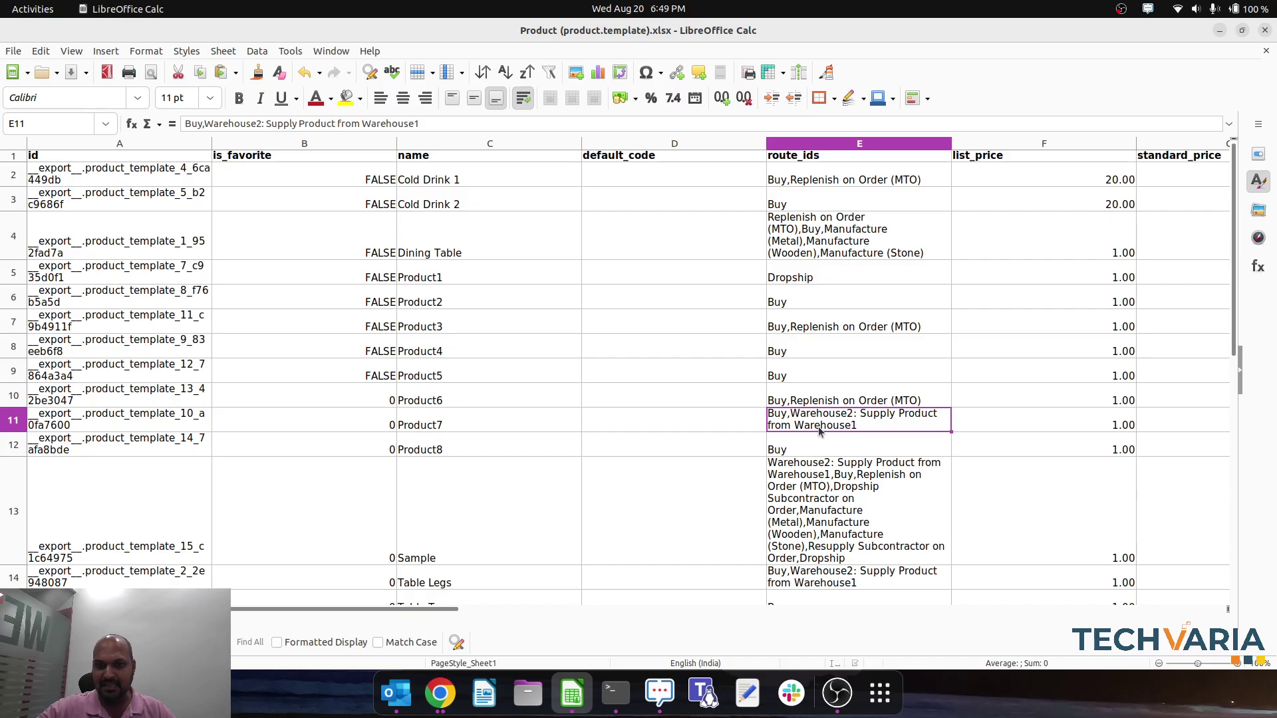
Open Product7 from the imported records list to check its Buy and Warehouse2 supply routes.
left_click(446, 699)
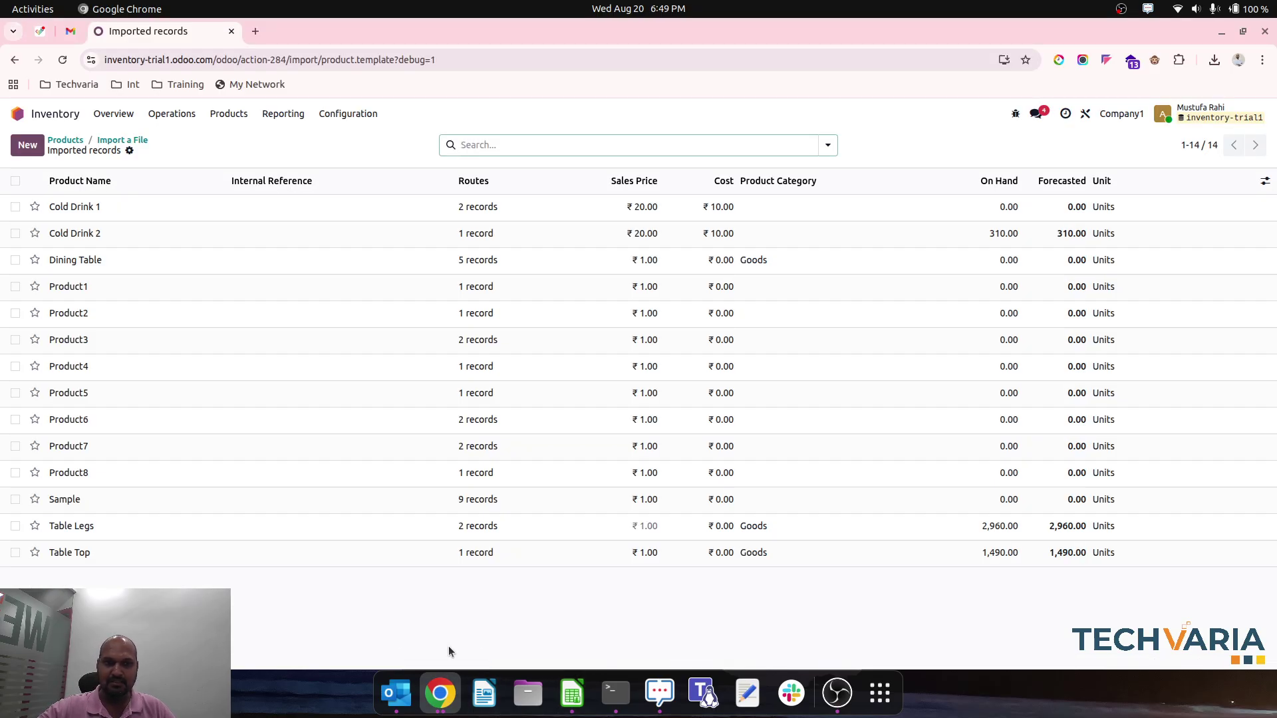
left_click(285, 445)
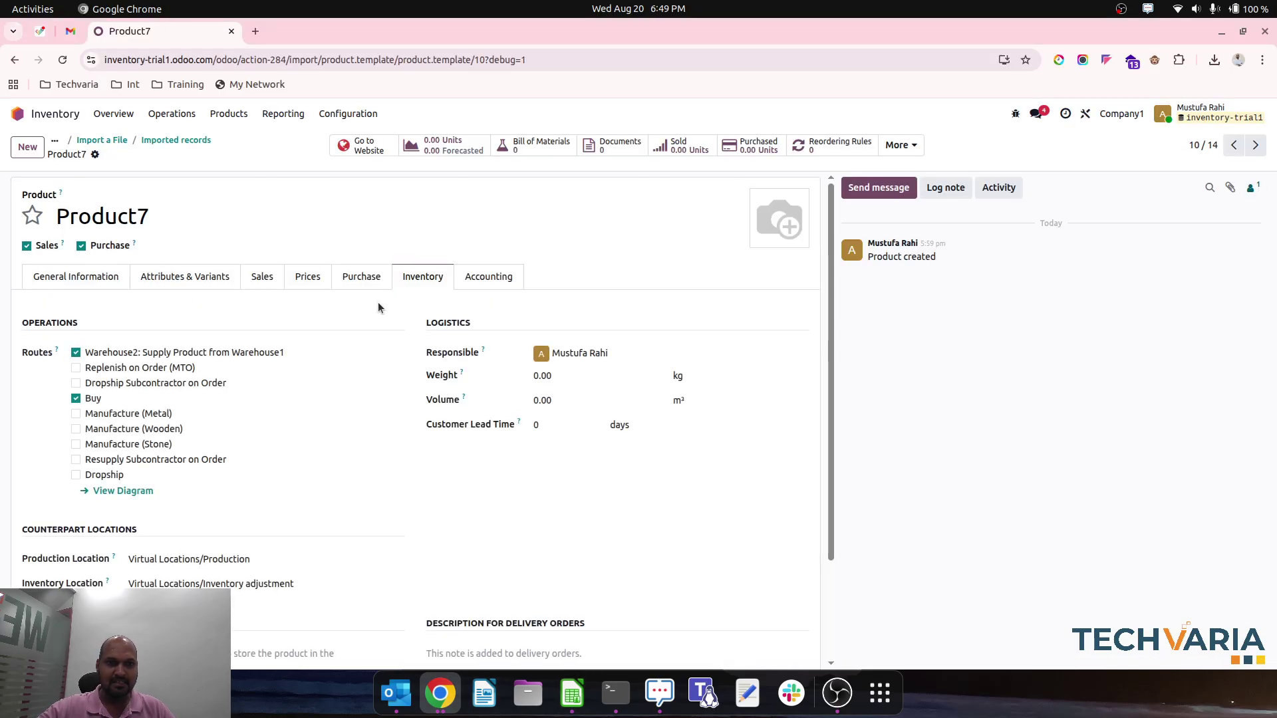